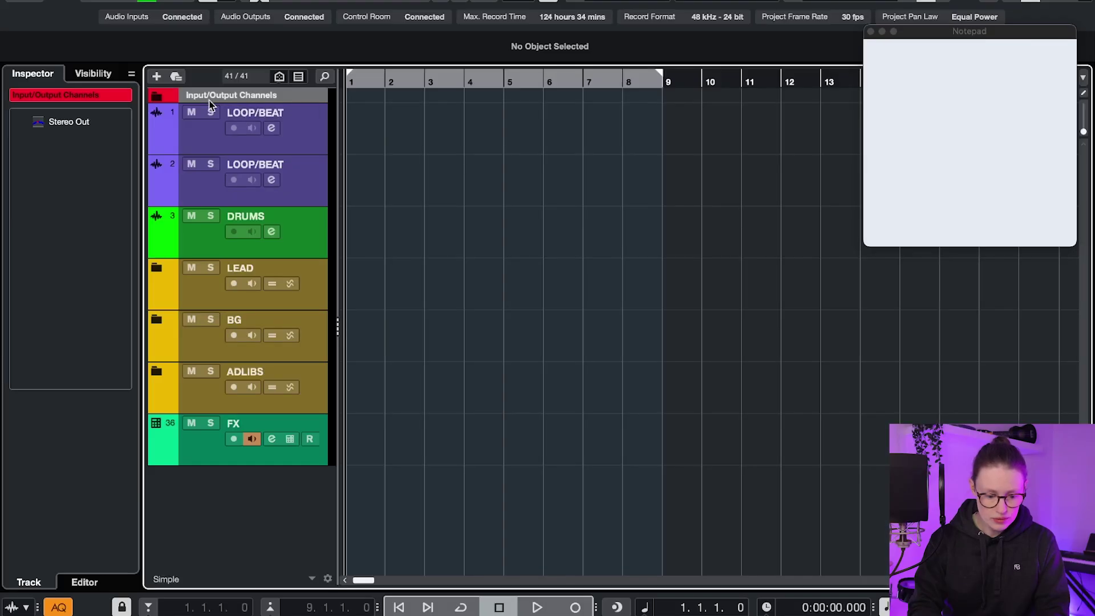
- Check the two LOOP/BEAT tracks and DRUMS, then expand the LEAD folder
{"action": "left_click", "coordinate": [200, 134]}
{"action": "left_click", "coordinate": [207, 171]}
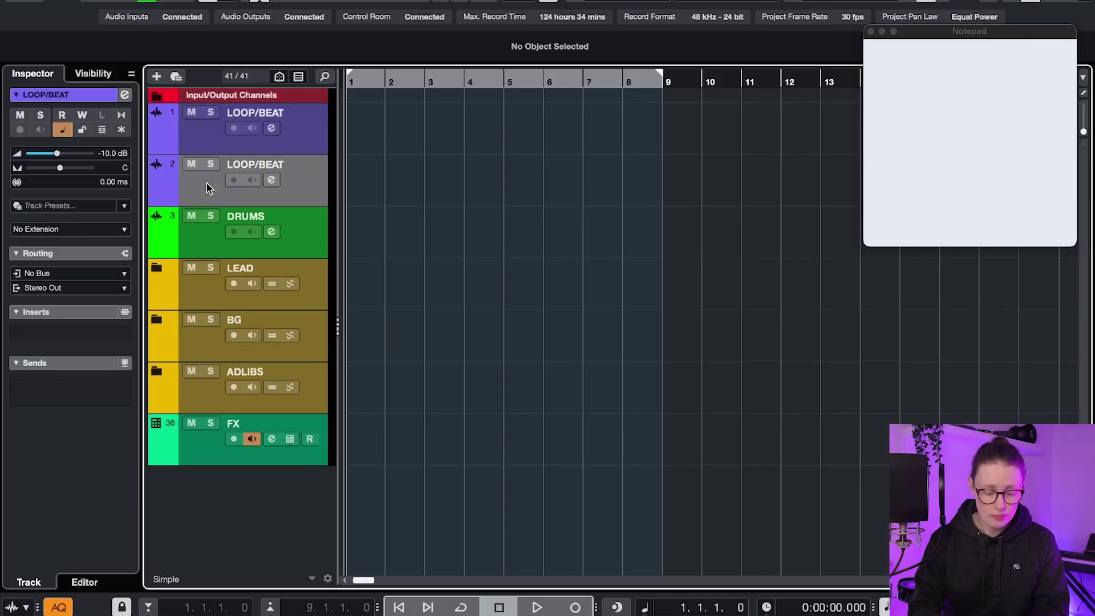
{"action": "left_click", "coordinate": [201, 247]}
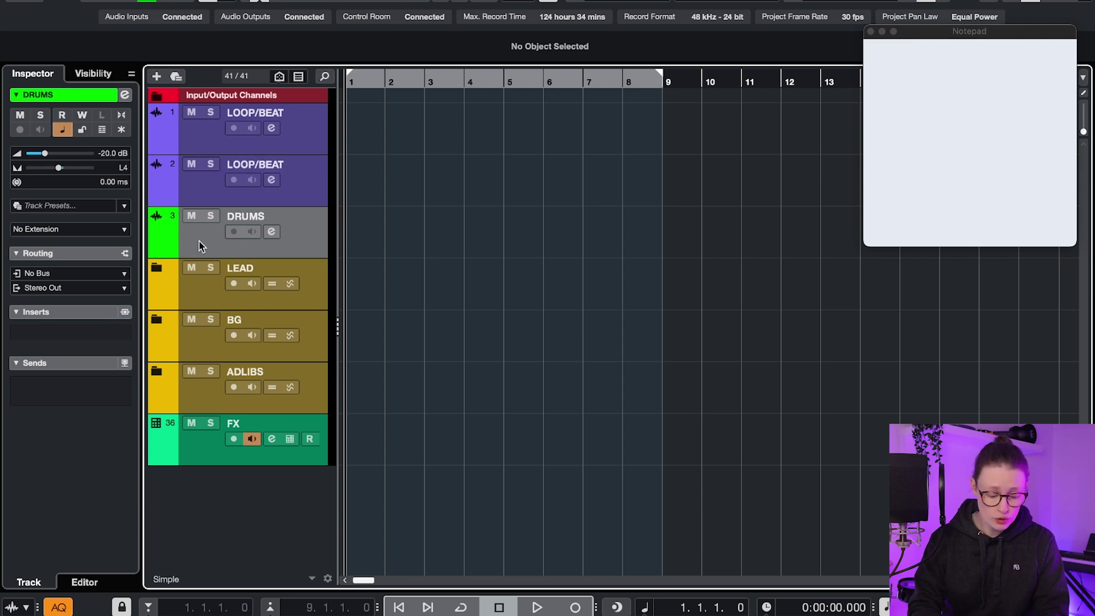
{"action": "left_click", "coordinate": [197, 292]}
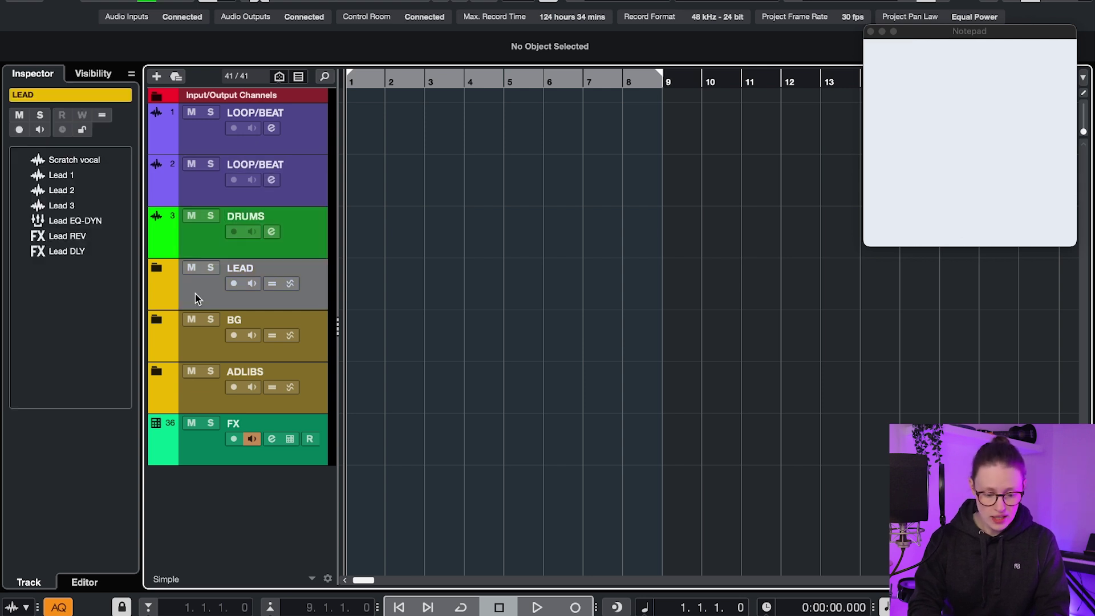
{"action": "left_click", "coordinate": [156, 269]}
{"action": "scroll", "coordinate": [202, 244], "scroll_direction": "down", "scroll_amount": 5}
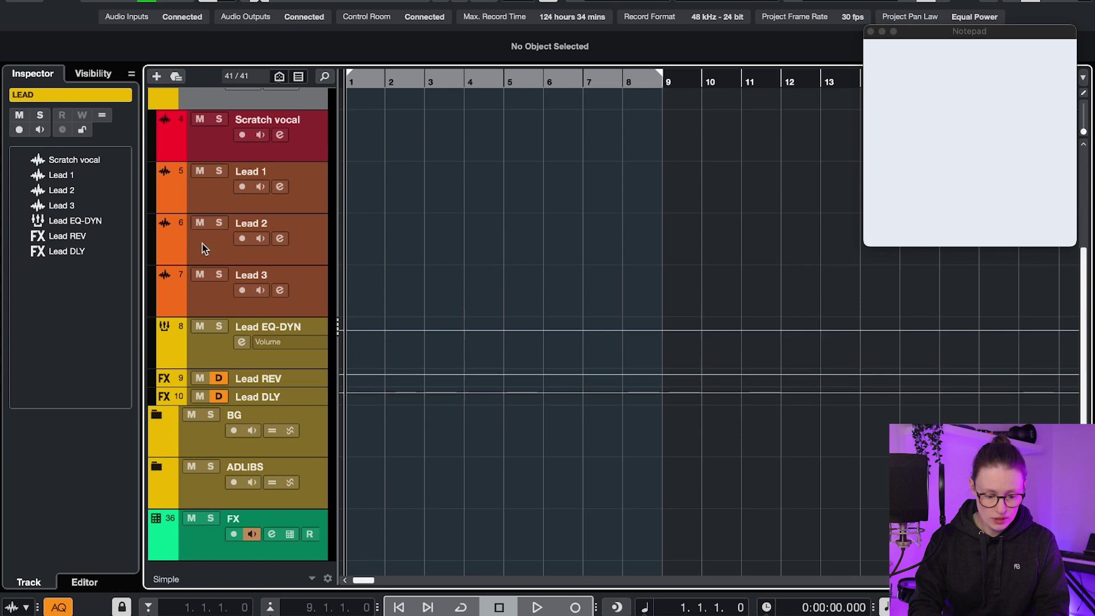
- Expand the BG folder to reveal its Bg vocal tracks
{"action": "left_click", "coordinate": [200, 406]}
{"action": "left_click", "coordinate": [156, 393]}
{"action": "scroll", "coordinate": [477, 310], "scroll_direction": "down", "scroll_amount": 4}
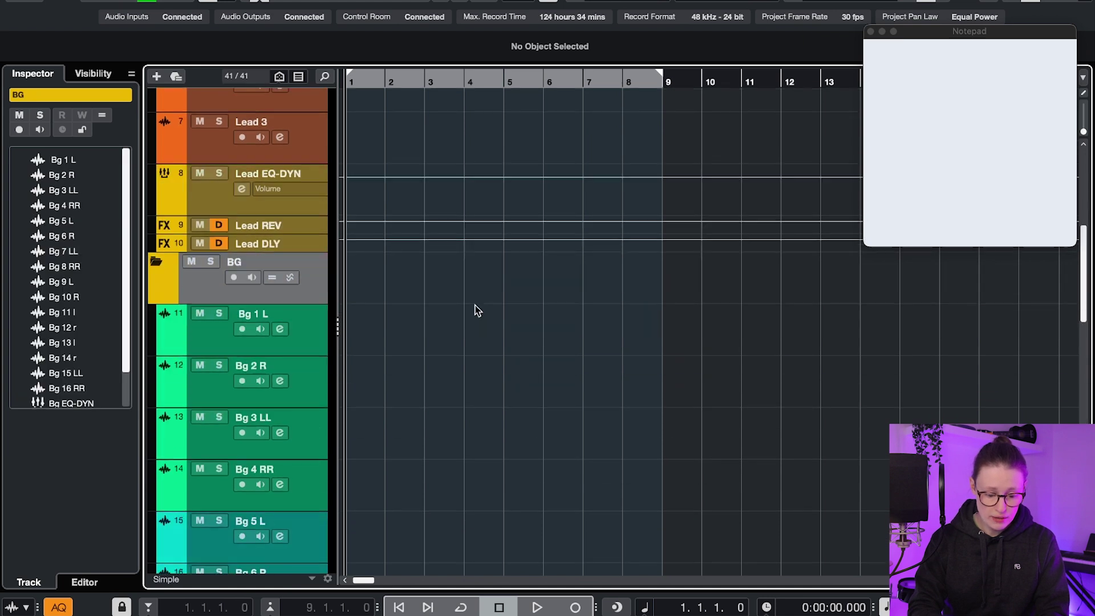
{"action": "scroll", "coordinate": [475, 305], "scroll_direction": "down", "scroll_amount": 10}
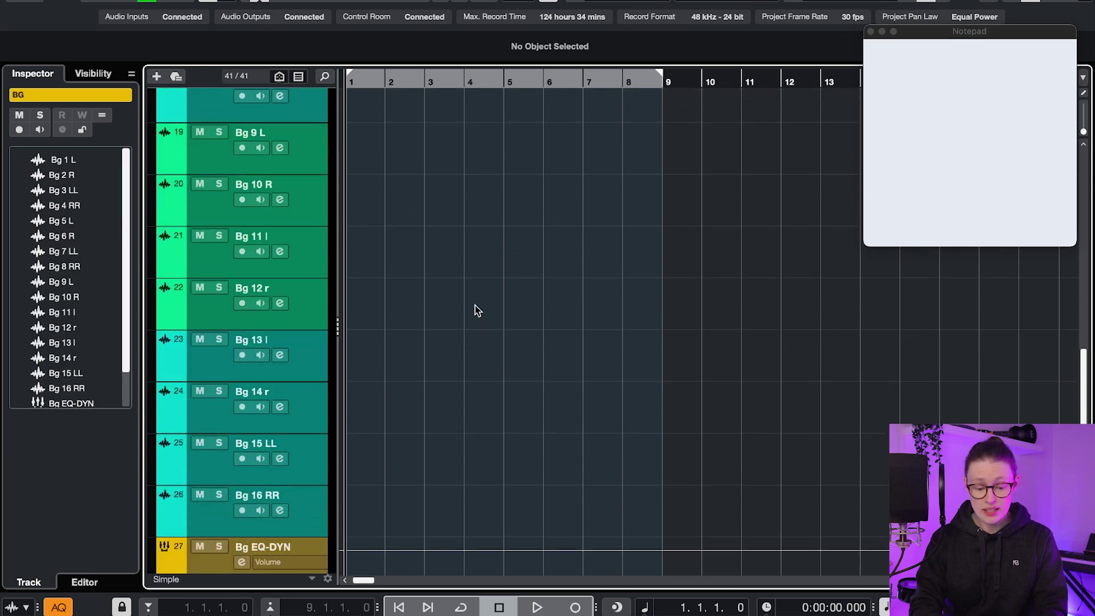
{"action": "scroll", "coordinate": [474, 308], "scroll_direction": "down", "scroll_amount": 4}
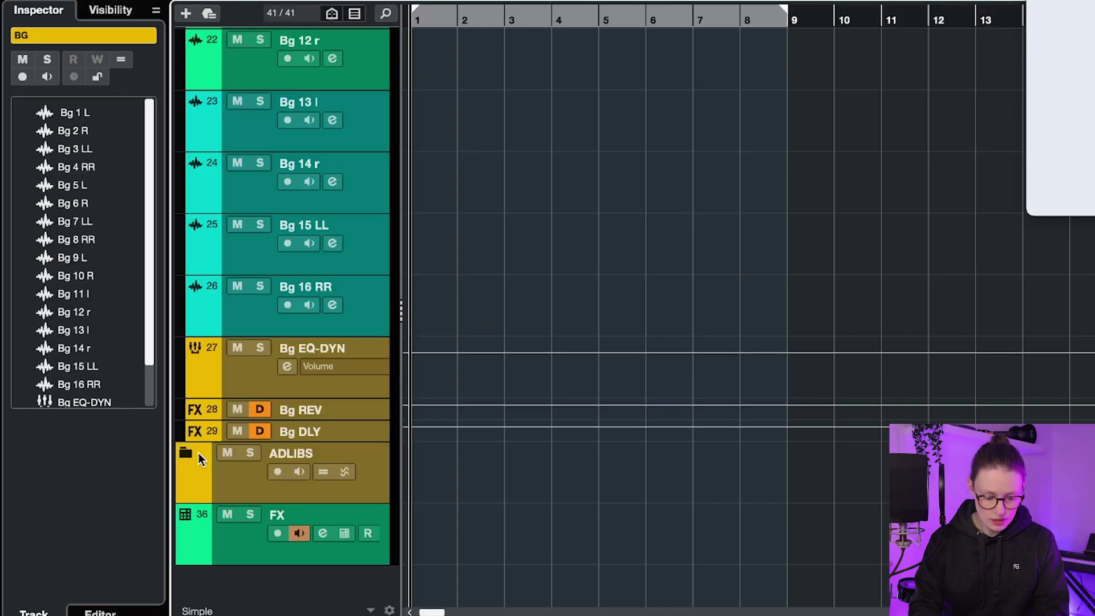
- Expand the ADLIBS folder, inspect Adlibs hi, Adlibs lo and FX, then switch to Notepad
{"action": "left_click", "coordinate": [184, 453]}
{"action": "scroll", "coordinate": [190, 457], "scroll_direction": "down", "scroll_amount": 5}
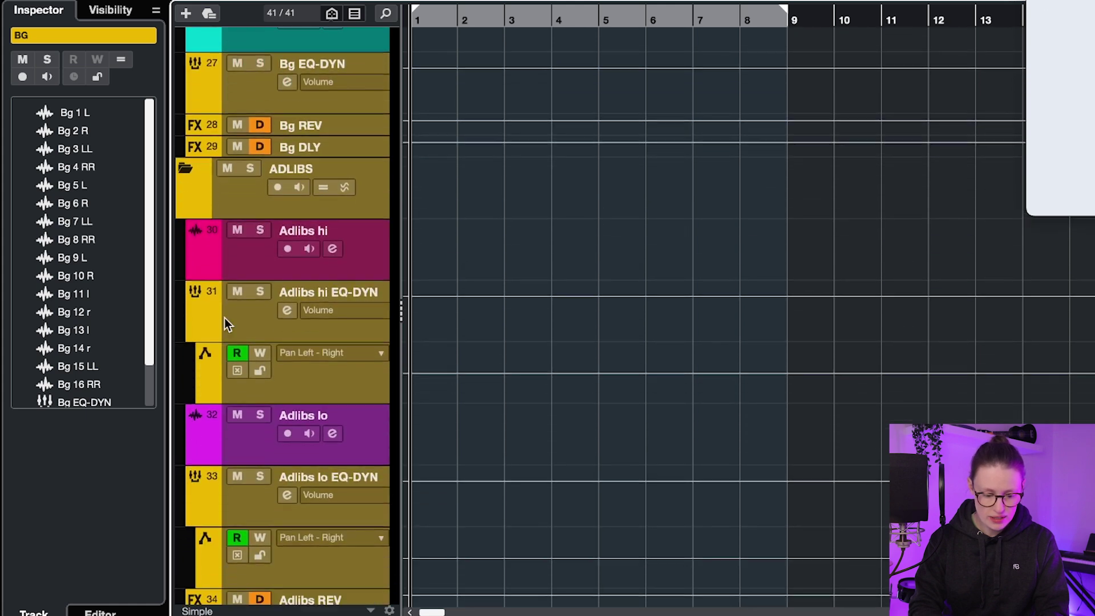
{"action": "left_click", "coordinate": [252, 267]}
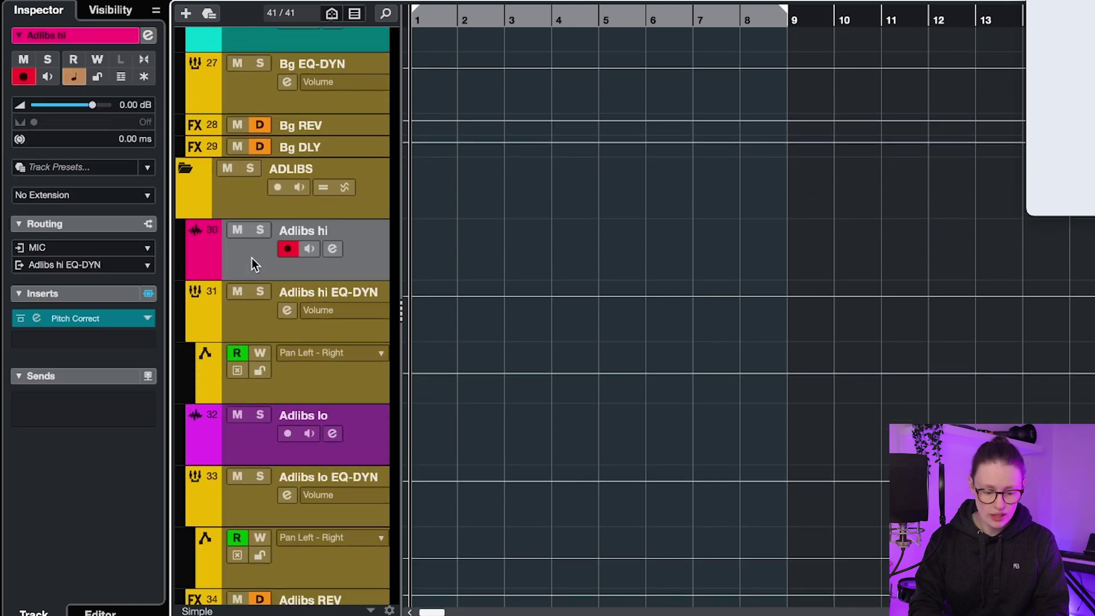
{"action": "left_click", "coordinate": [246, 448]}
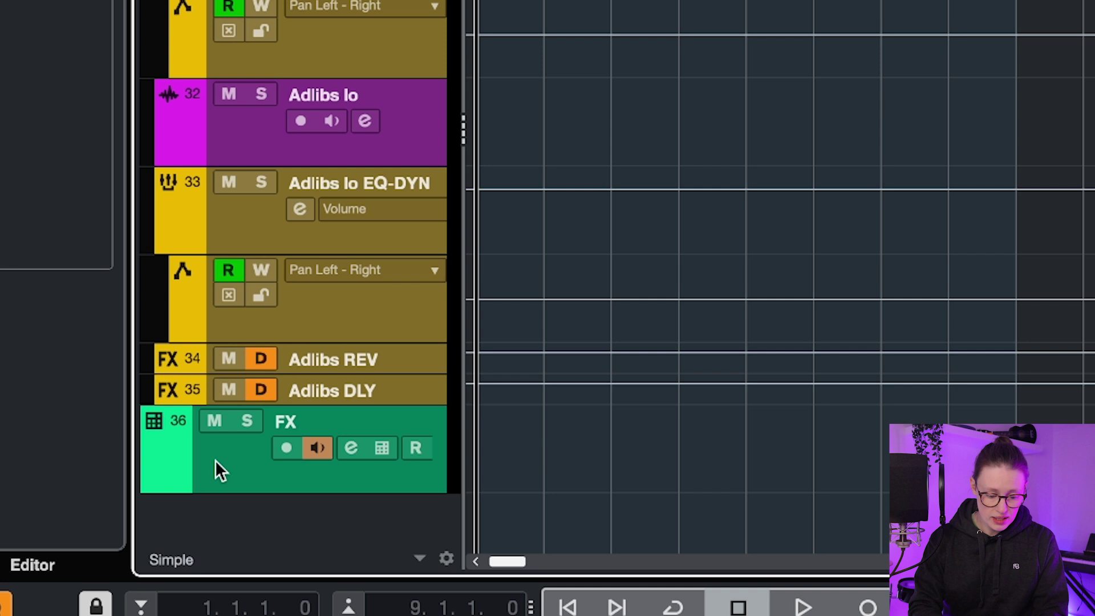
{"action": "left_click", "coordinate": [218, 468]}
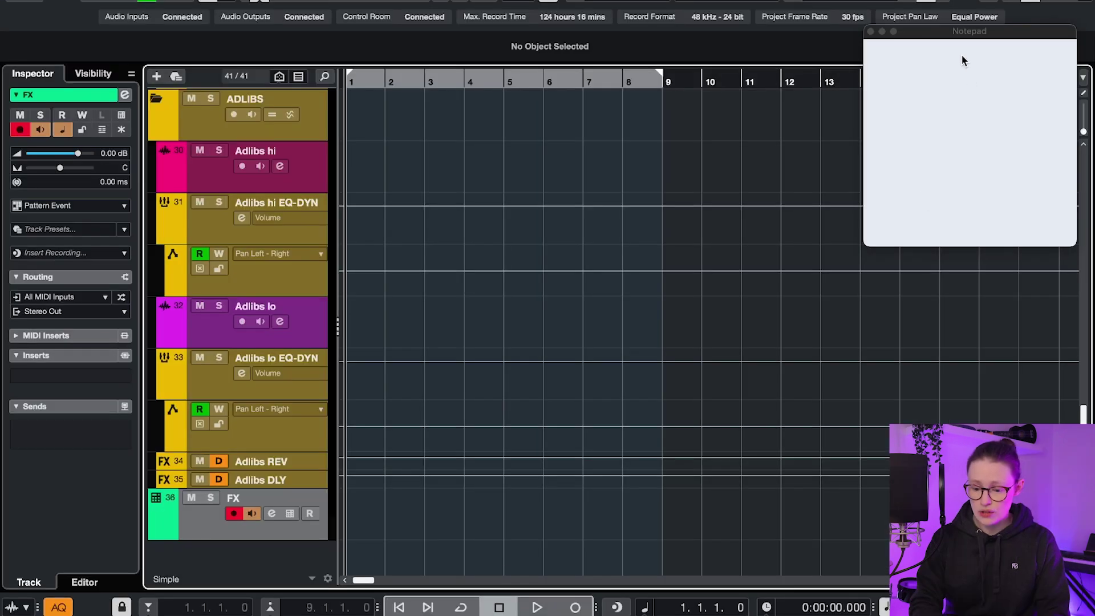
{"action": "left_click", "coordinate": [954, 34]}
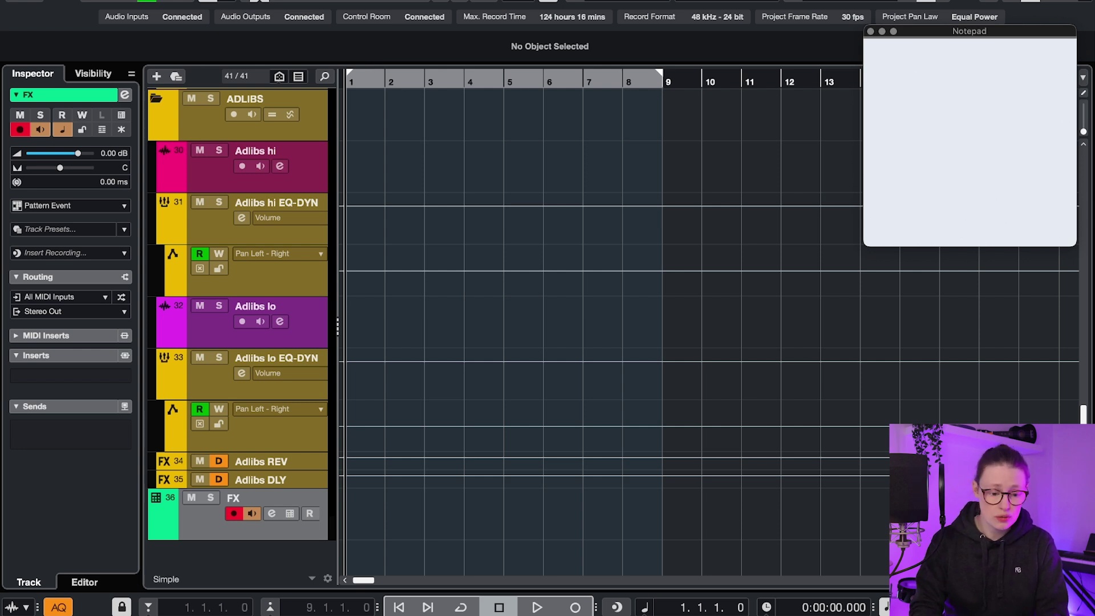
- Save the project as a template in the Recording category, named as the user's recording template
{"action": "left_click", "coordinate": [97, 0]}
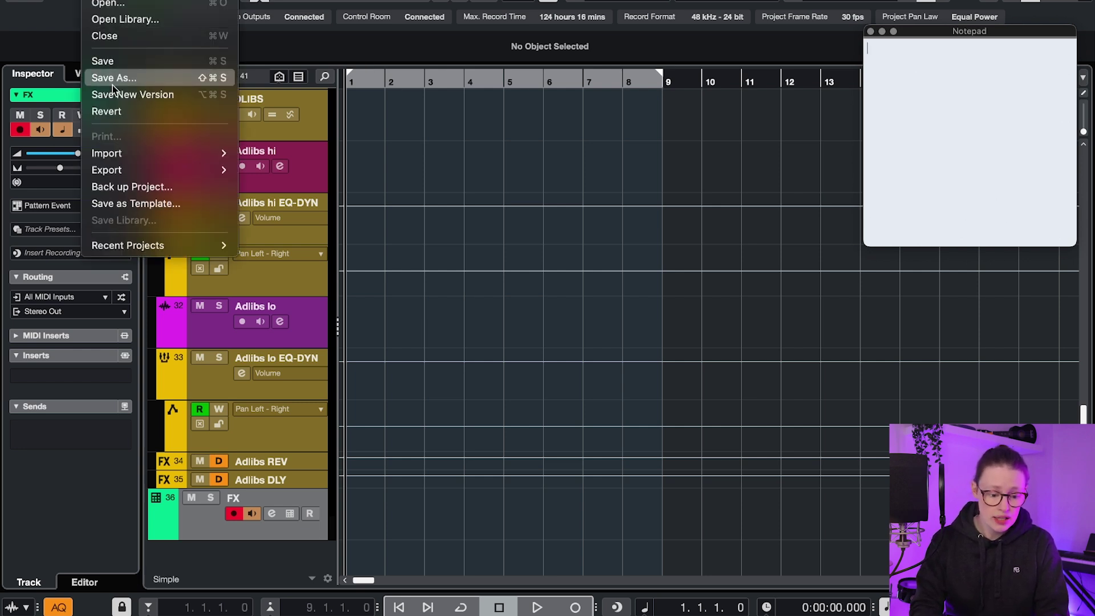
{"action": "left_click", "coordinate": [132, 204]}
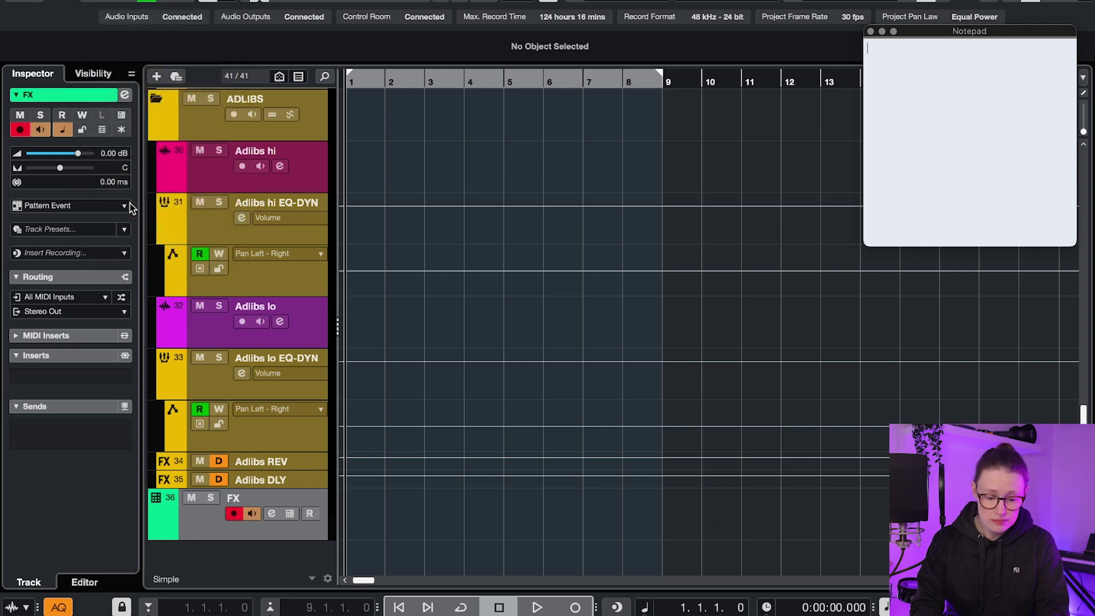
{"action": "left_click", "coordinate": [567, 337]}
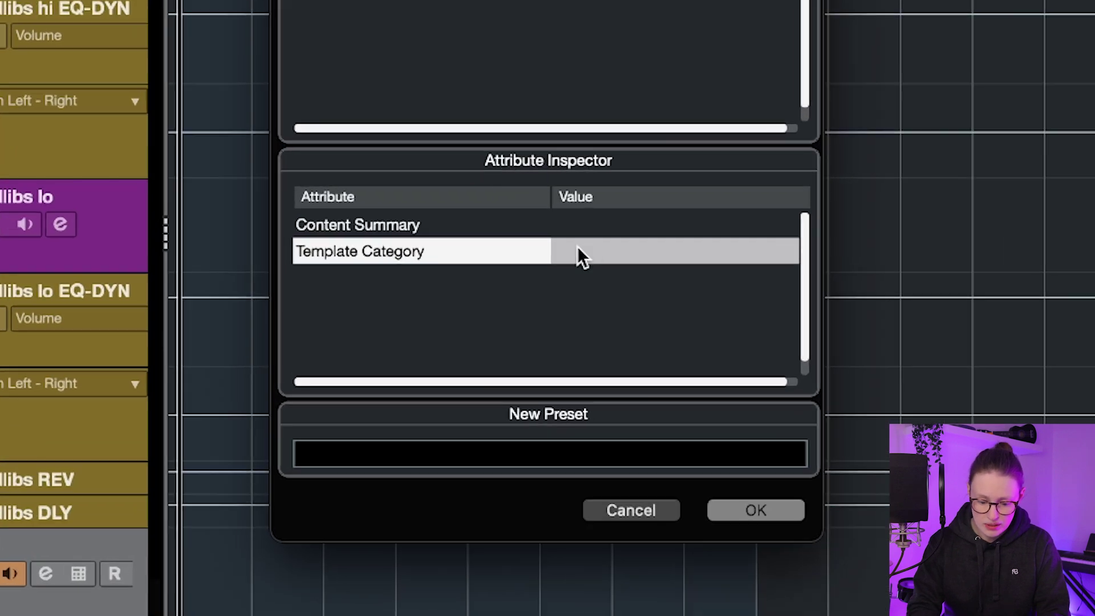
{"action": "left_click", "coordinate": [577, 253]}
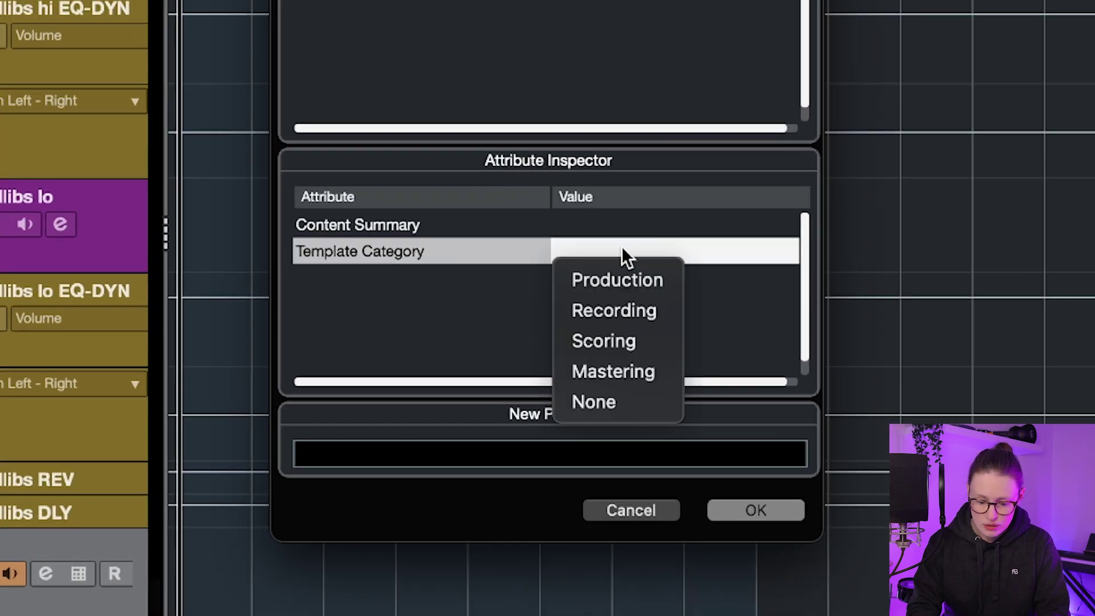
{"action": "left_click", "coordinate": [612, 311]}
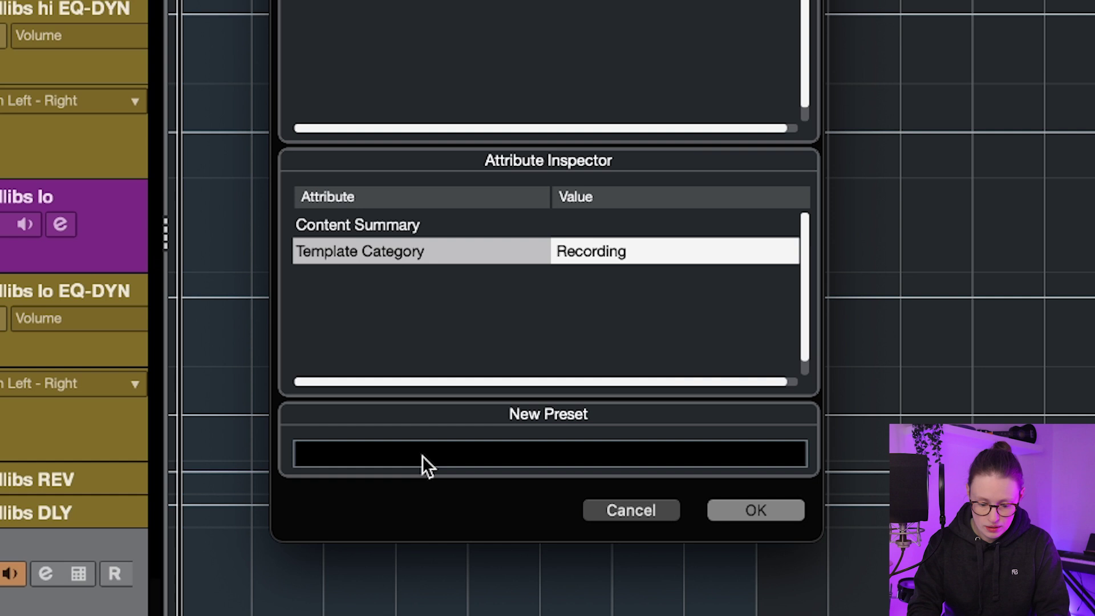
{"action": "left_click", "coordinate": [396, 454]}
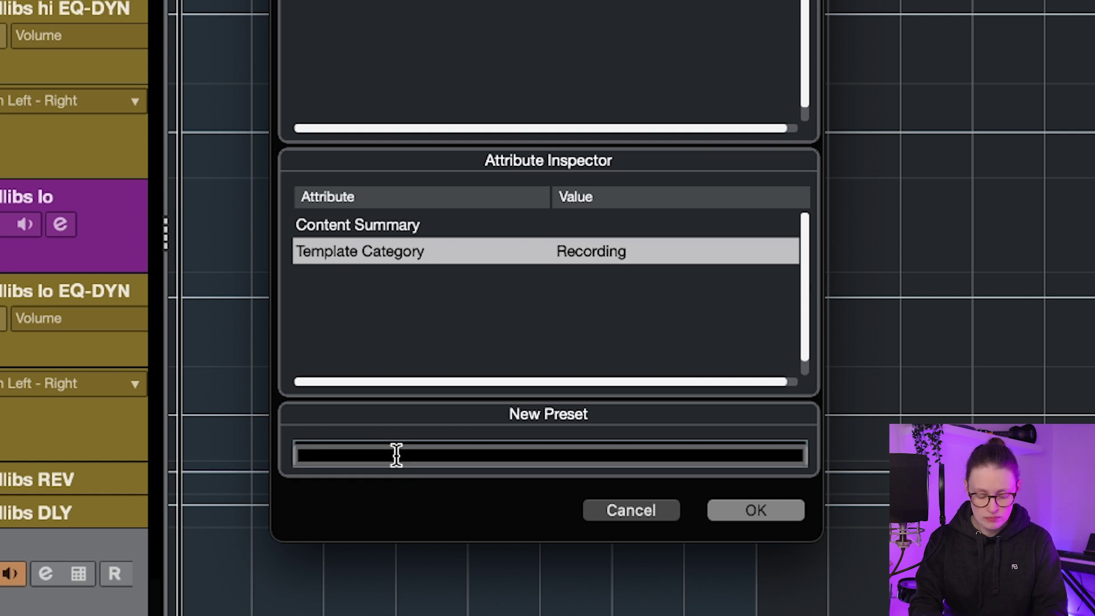
{"action": "type", "text": "Alice's"}
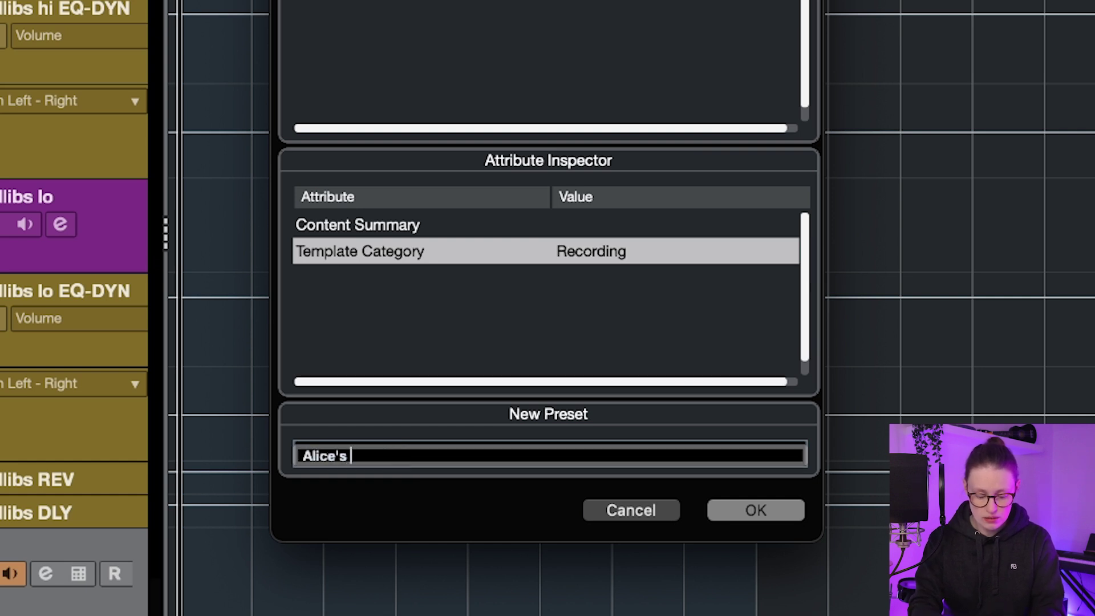
{"action": "type", "text": " recording template"}
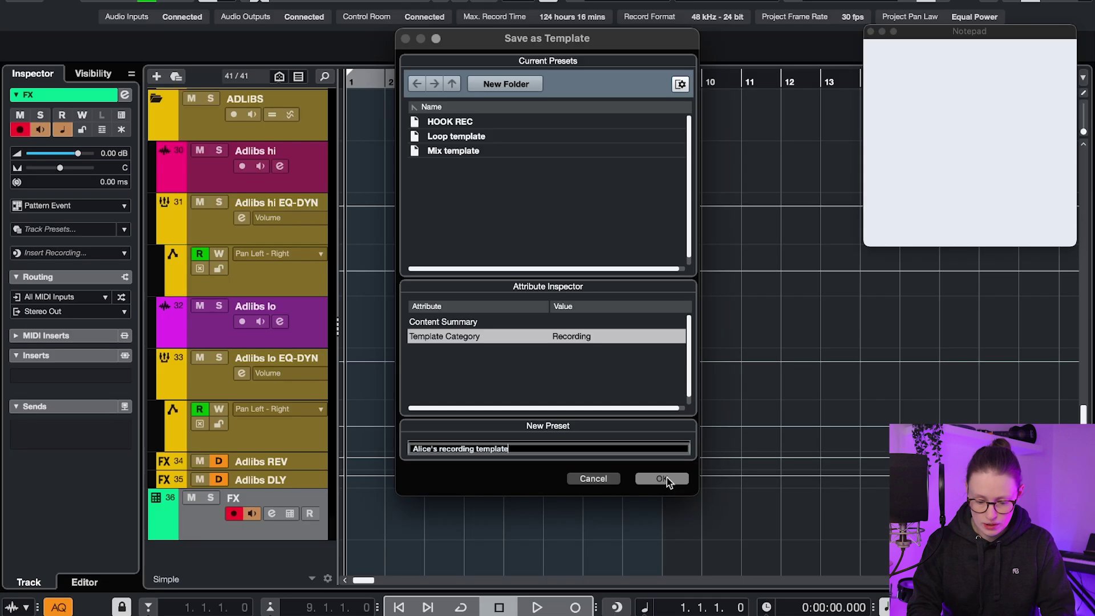
{"action": "left_click", "coordinate": [756, 510]}
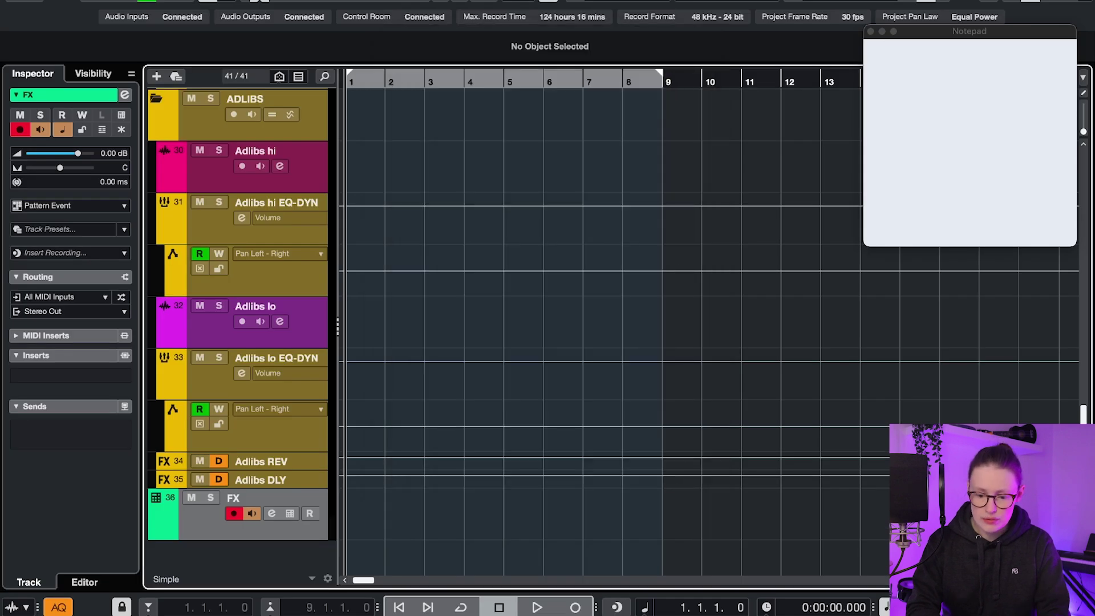
- Confirm the new template appears in the Steinberg Hub, then return to the project
{"action": "left_click", "coordinate": [672, 4]}
{"action": "left_click", "coordinate": [685, 3]}
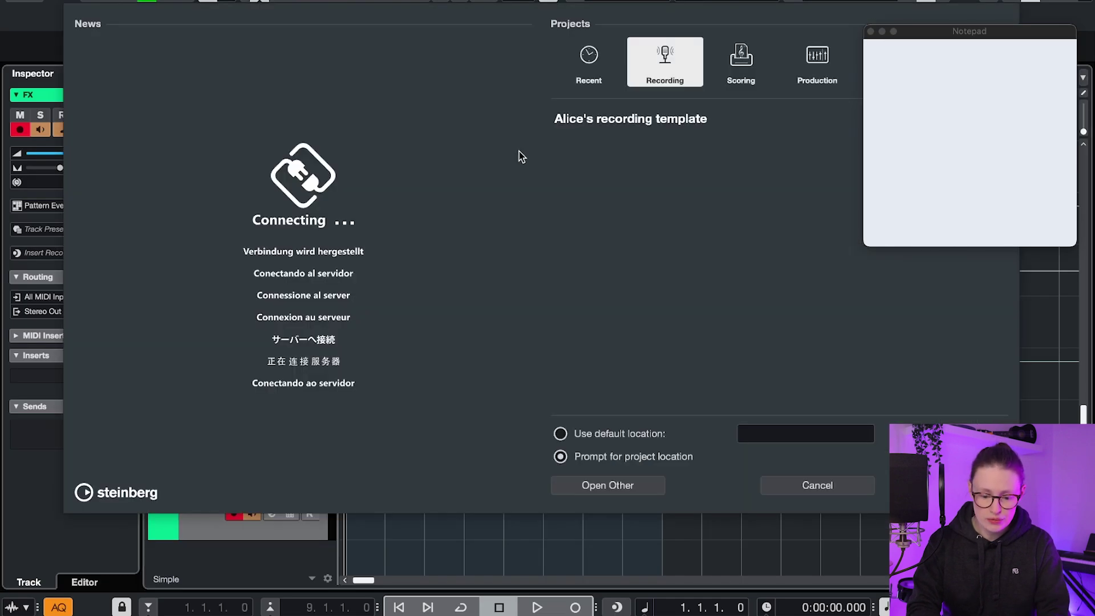
{"action": "key", "text": "Escape"}
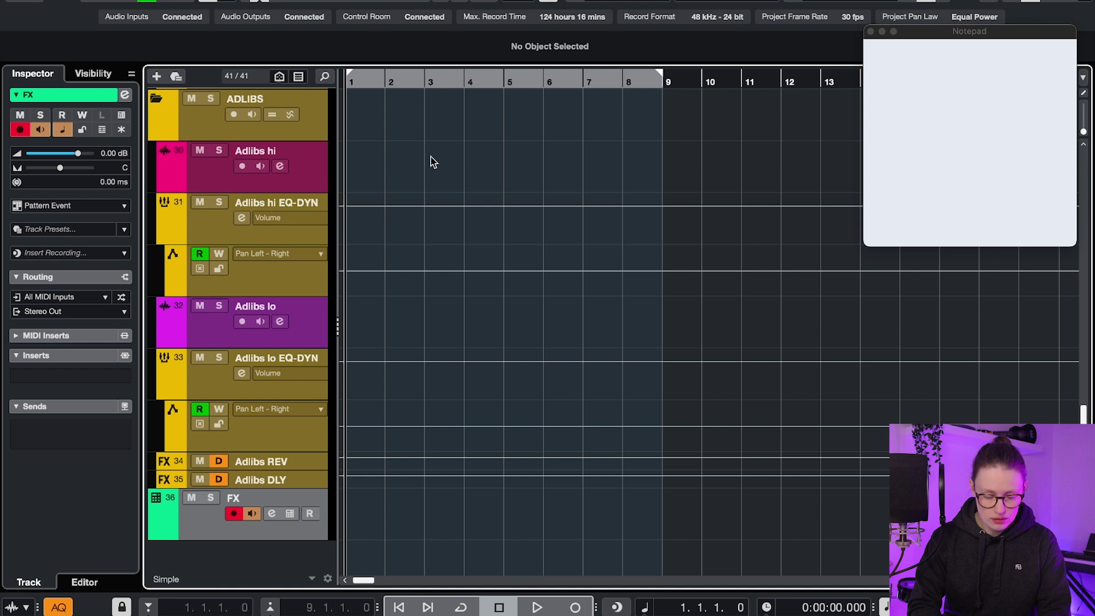
- Look up the Record command's shortcut in Key Commands by searching 'record'
{"action": "scroll", "coordinate": [430, 157], "scroll_direction": "up", "scroll_amount": 5}
{"action": "scroll", "coordinate": [430, 157], "scroll_direction": "up", "scroll_amount": 10}
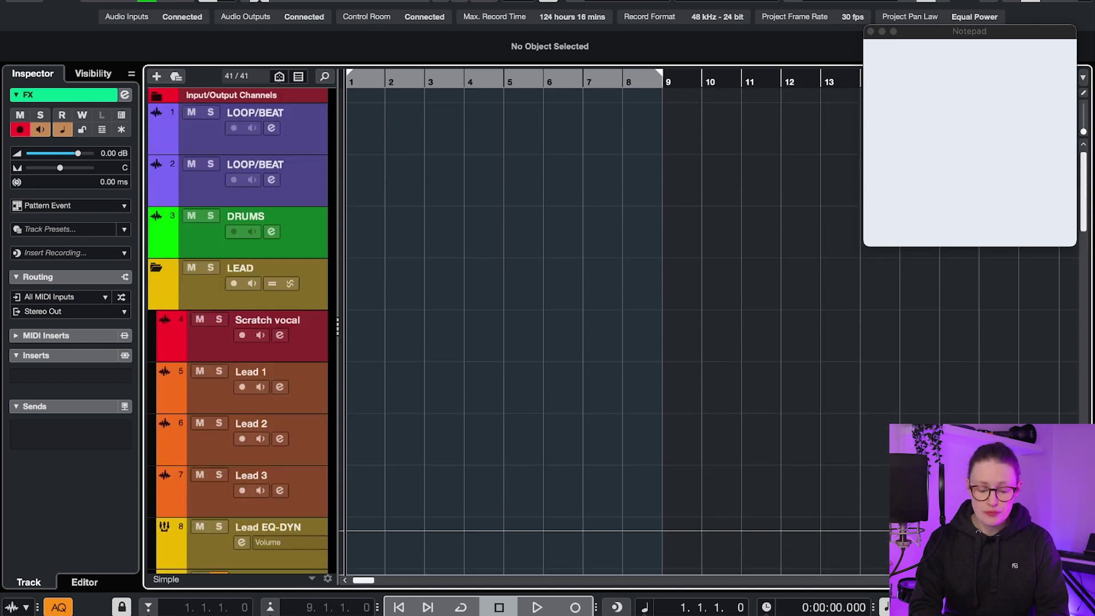
{"action": "left_click", "coordinate": [120, 3]}
{"action": "left_click", "coordinate": [177, 560]}
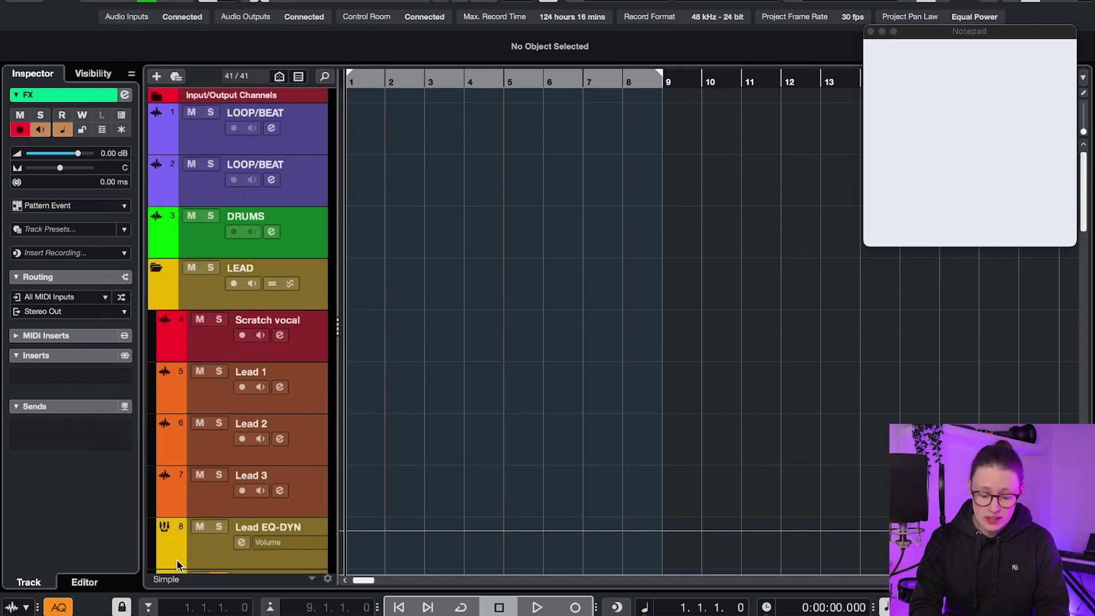
{"action": "left_click", "coordinate": [373, 10]}
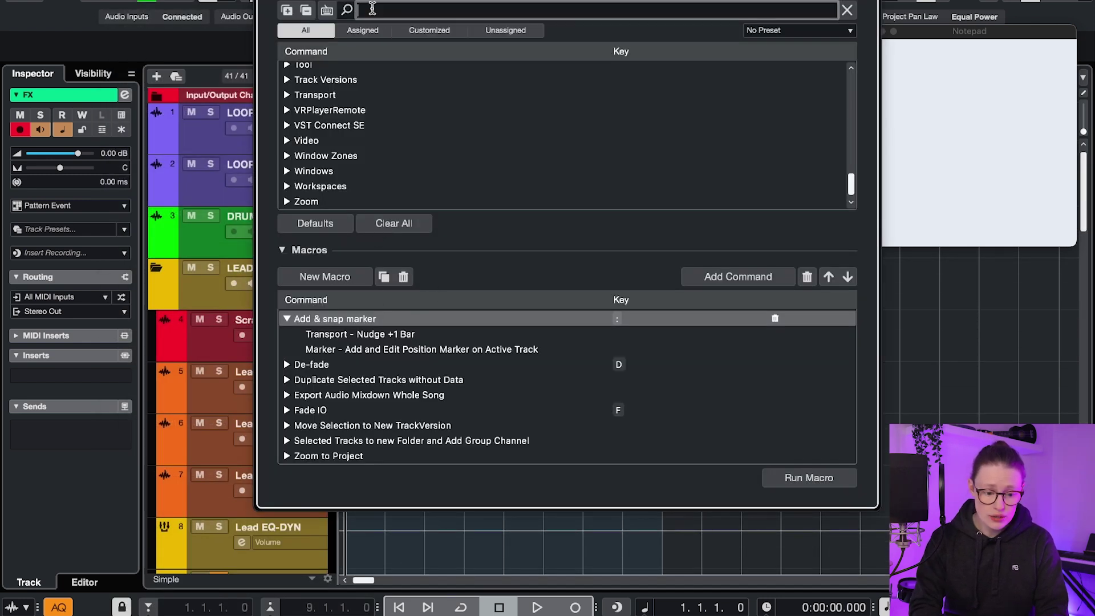
{"action": "type", "text": "record"}
{"action": "left_click", "coordinate": [323, 158]}
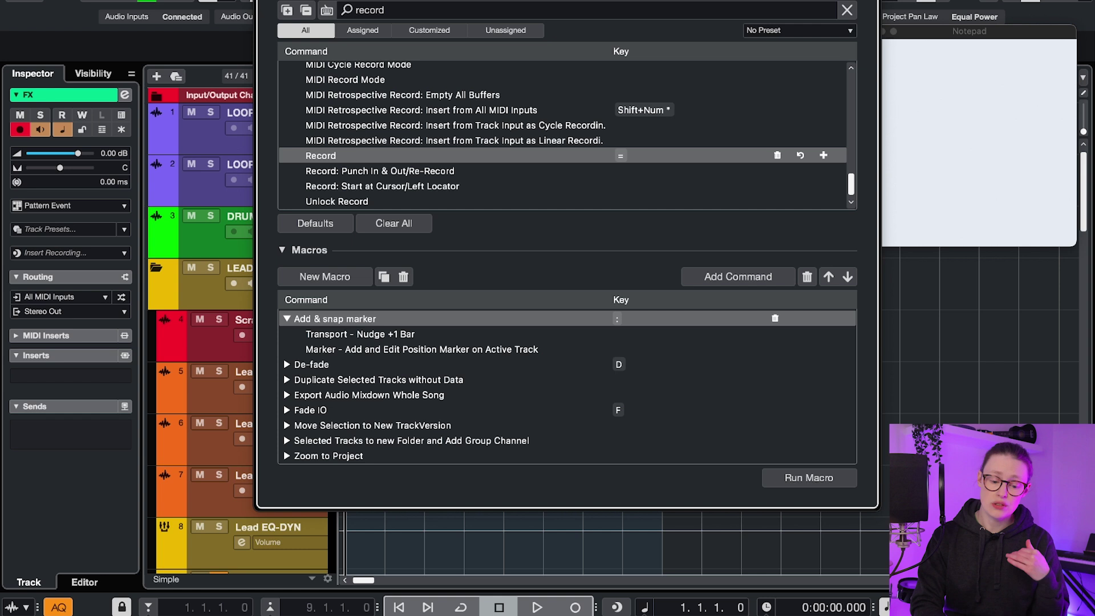
{"action": "key", "text": "Escape"}
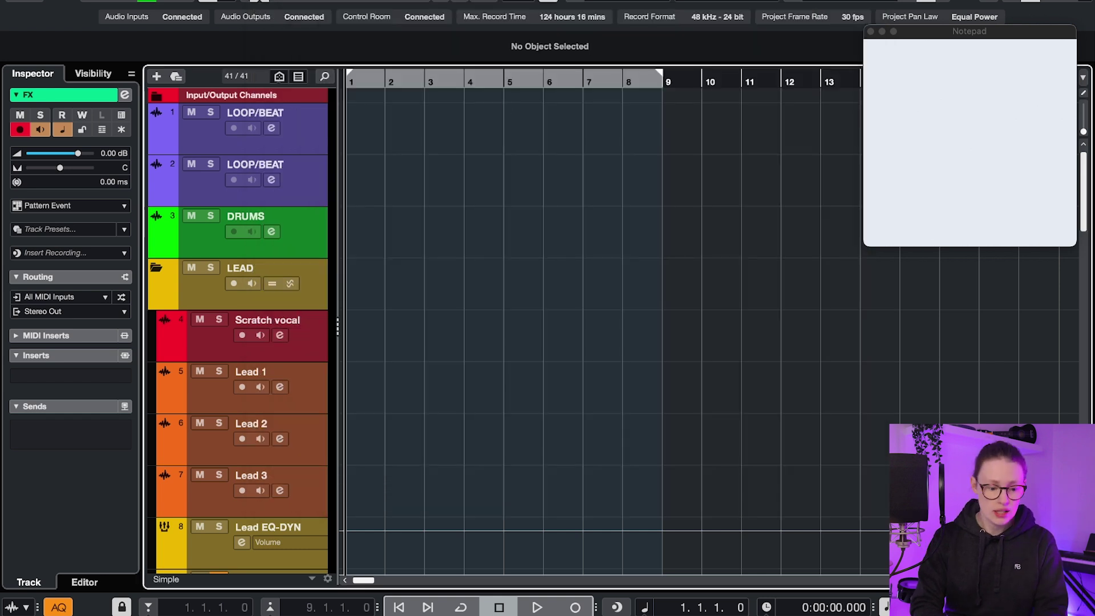
- Open Preferences at the VST page and bring up the Auto Monitoring options
{"action": "left_click", "coordinate": [74, 3]}
{"action": "left_click", "coordinate": [74, 8]}
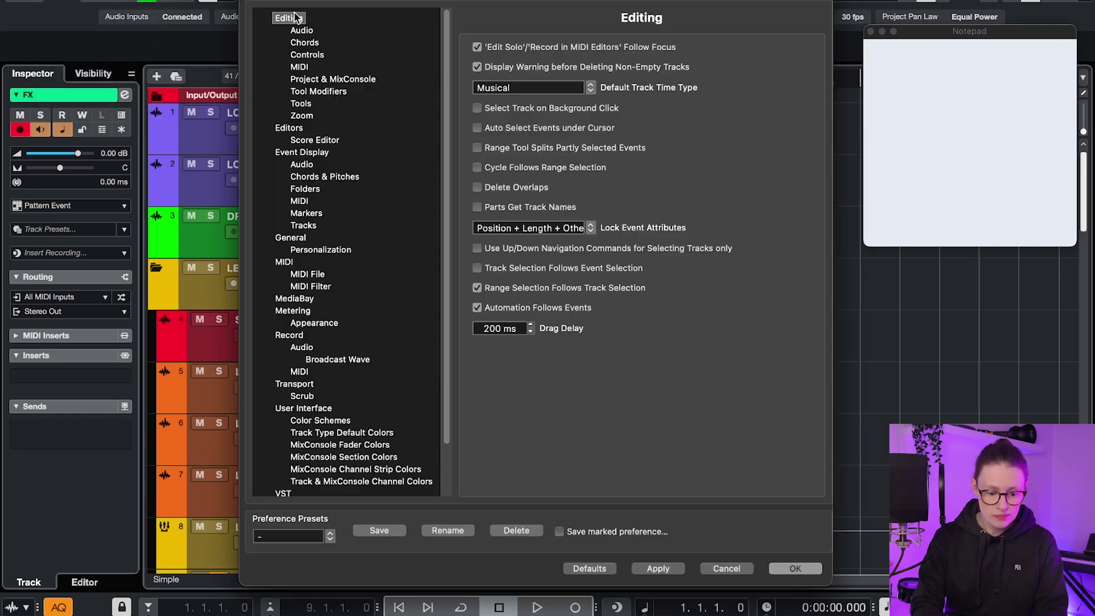
{"action": "scroll", "coordinate": [335, 291], "scroll_direction": "down", "scroll_amount": 4}
{"action": "left_click", "coordinate": [280, 443]}
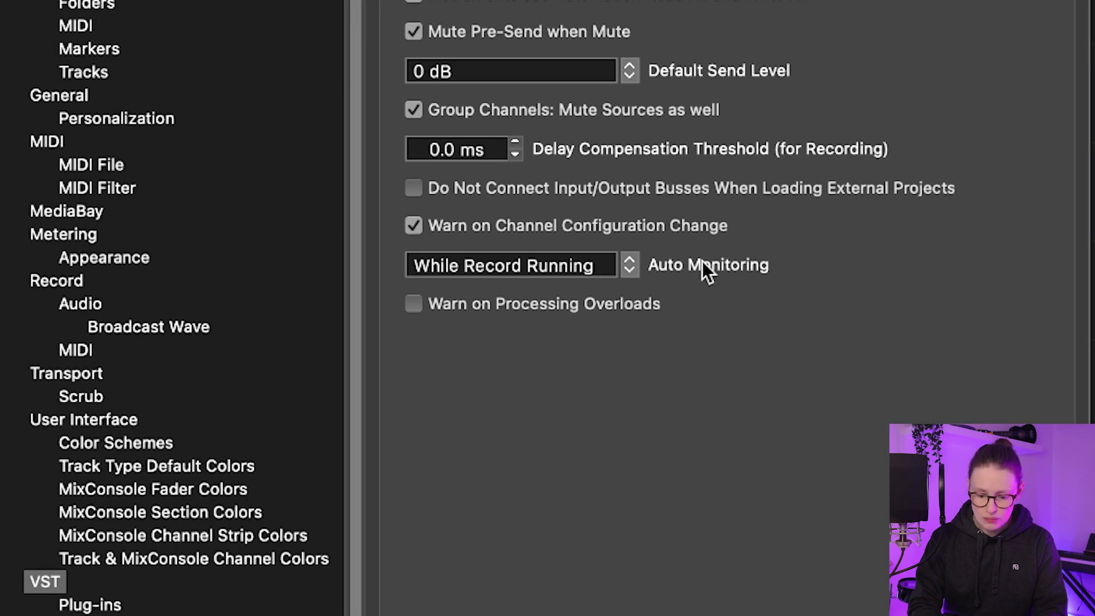
{"action": "left_click", "coordinate": [630, 265]}
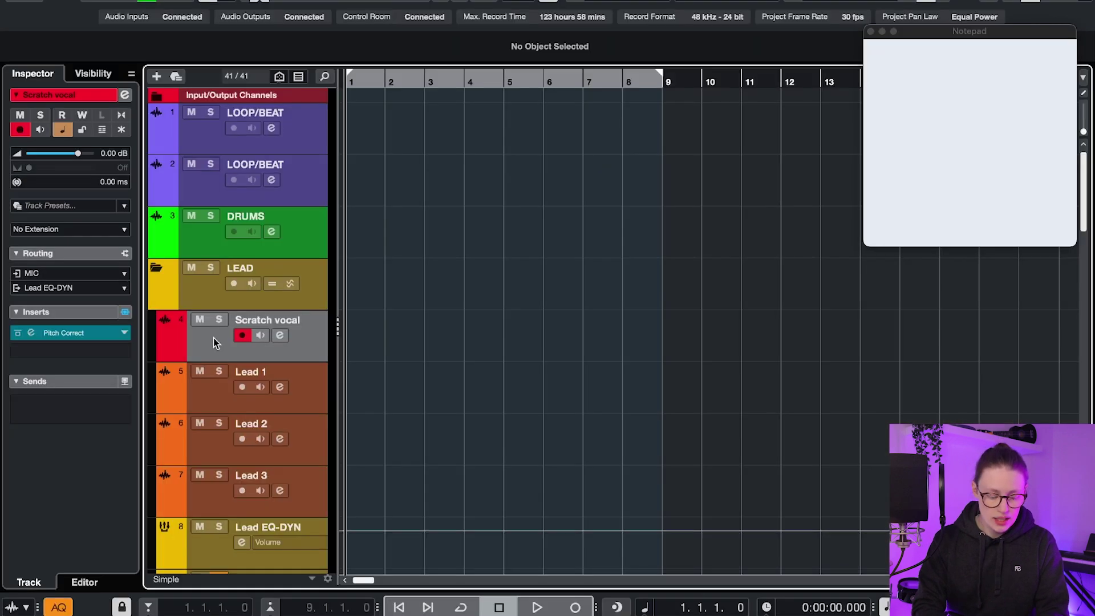
- Set Scratch vocal's input to MIC, then set the Scratch vocal–Lead 3 selection to No Bus
{"action": "left_click", "coordinate": [37, 274]}
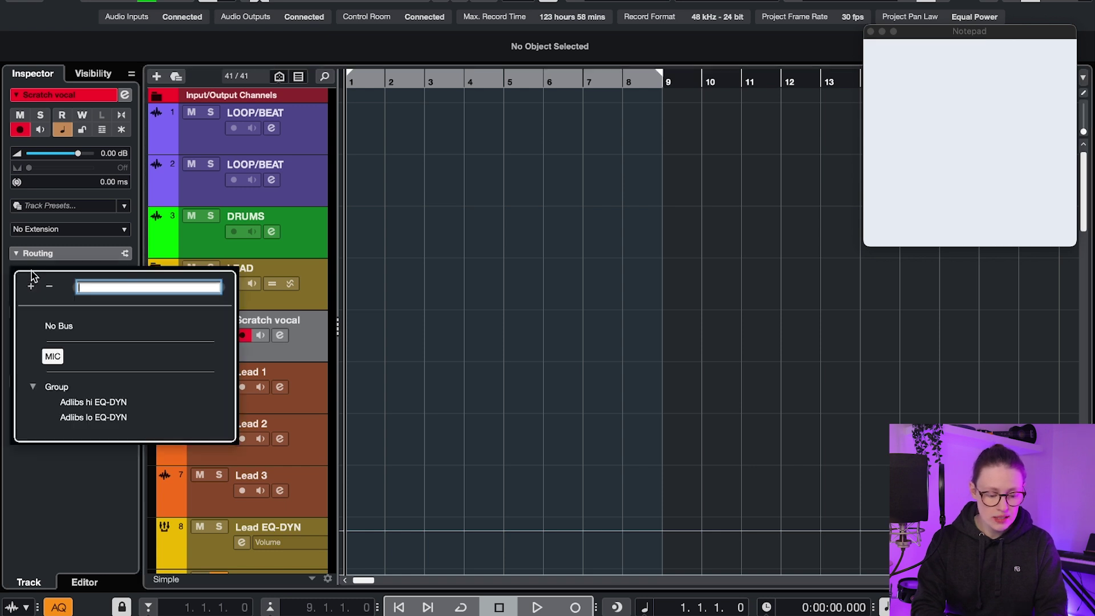
{"action": "left_click", "coordinate": [52, 357]}
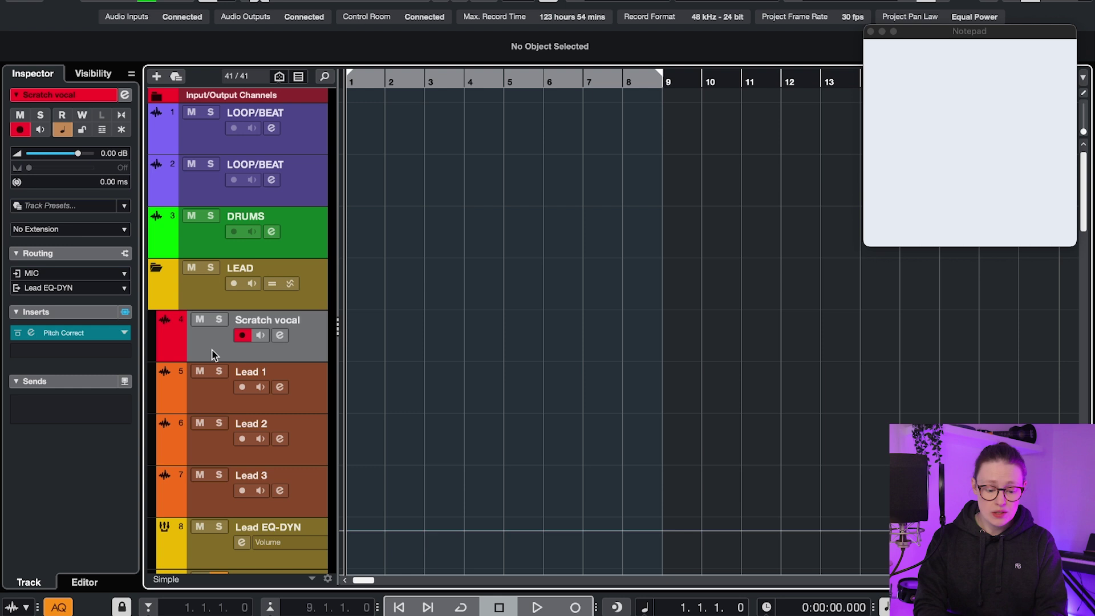
{"action": "left_click", "coordinate": [209, 506], "text": "shift"}
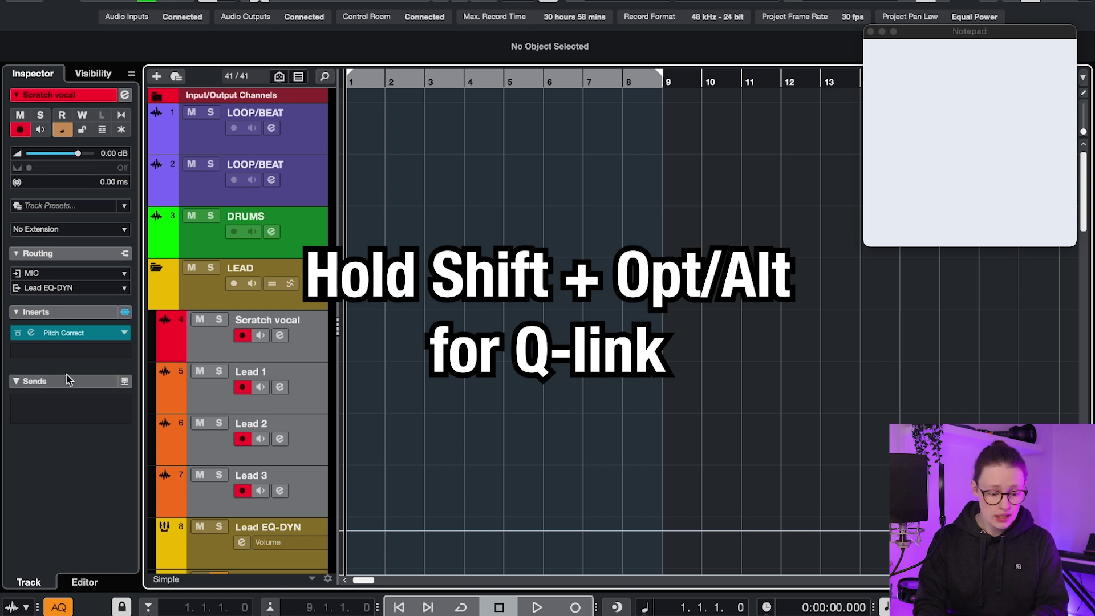
{"action": "left_click", "coordinate": [38, 275], "text": "alt+shift"}
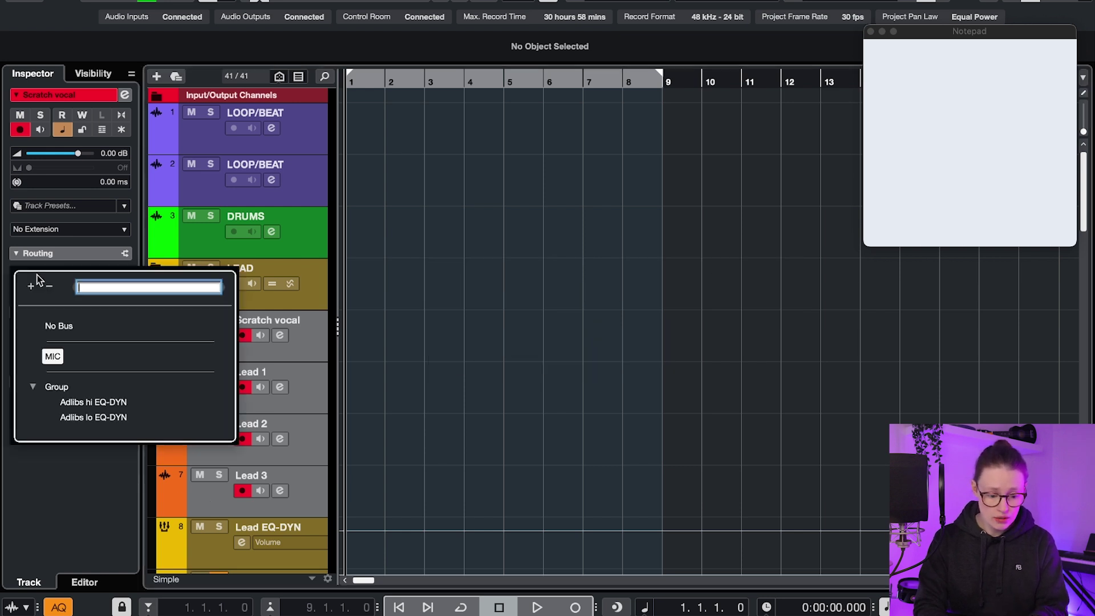
{"action": "left_click", "coordinate": [55, 329], "text": "alt+shift"}
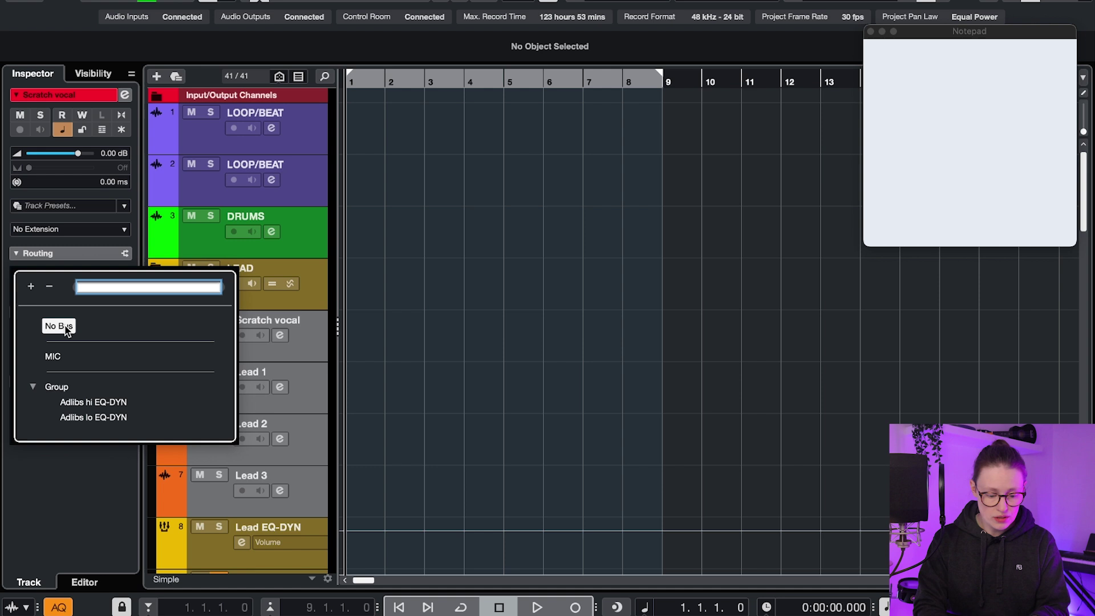
- Reselect Scratch vocal through Lead 3 and set all four tracks' input to MIC
{"action": "left_click", "coordinate": [45, 329]}
{"action": "left_click", "coordinate": [219, 349]}
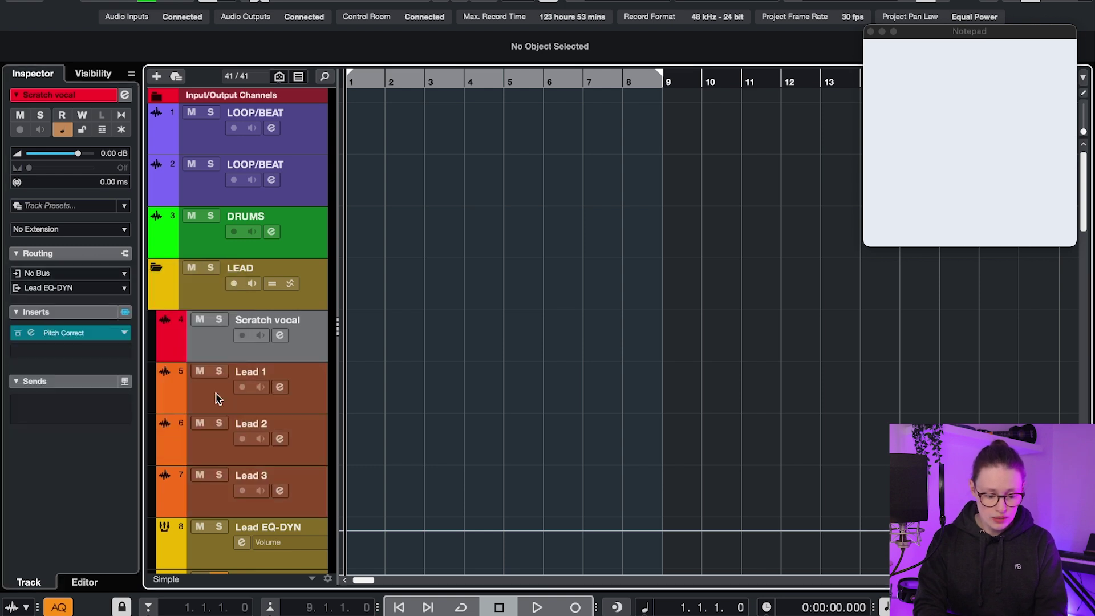
{"action": "left_click", "coordinate": [216, 399]}
{"action": "left_click", "coordinate": [212, 449]}
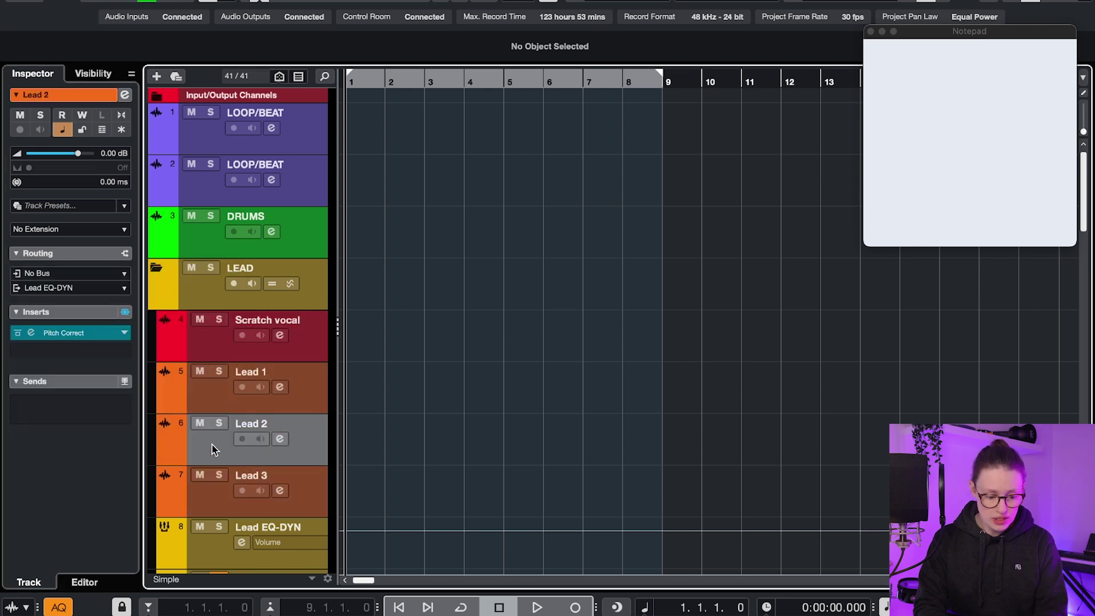
{"action": "left_click", "coordinate": [208, 349]}
{"action": "left_click", "coordinate": [206, 496], "text": "shift"}
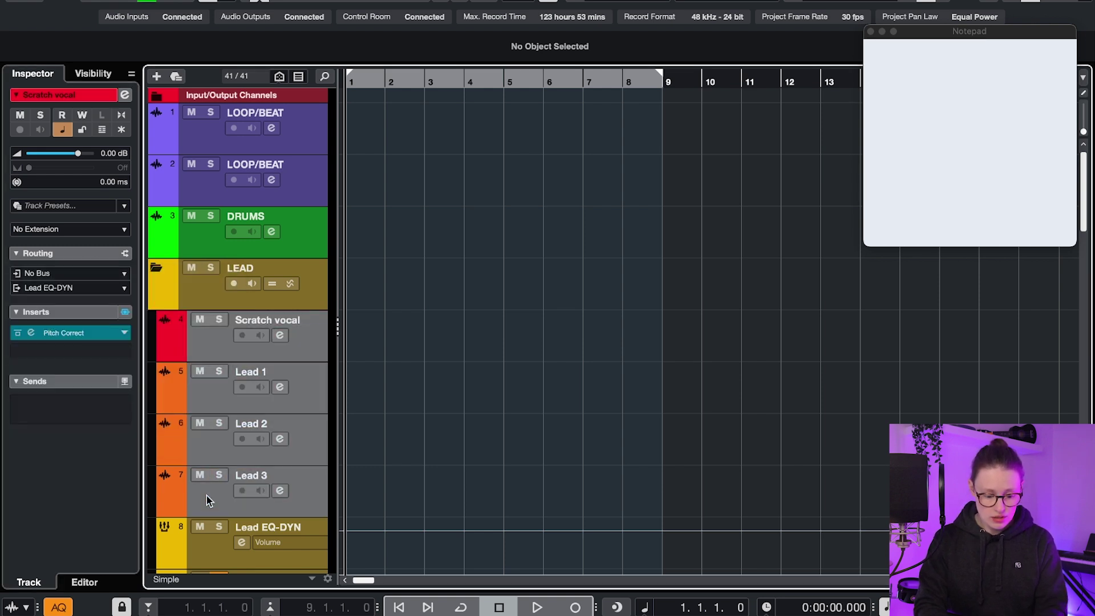
{"action": "left_click", "coordinate": [48, 274]}
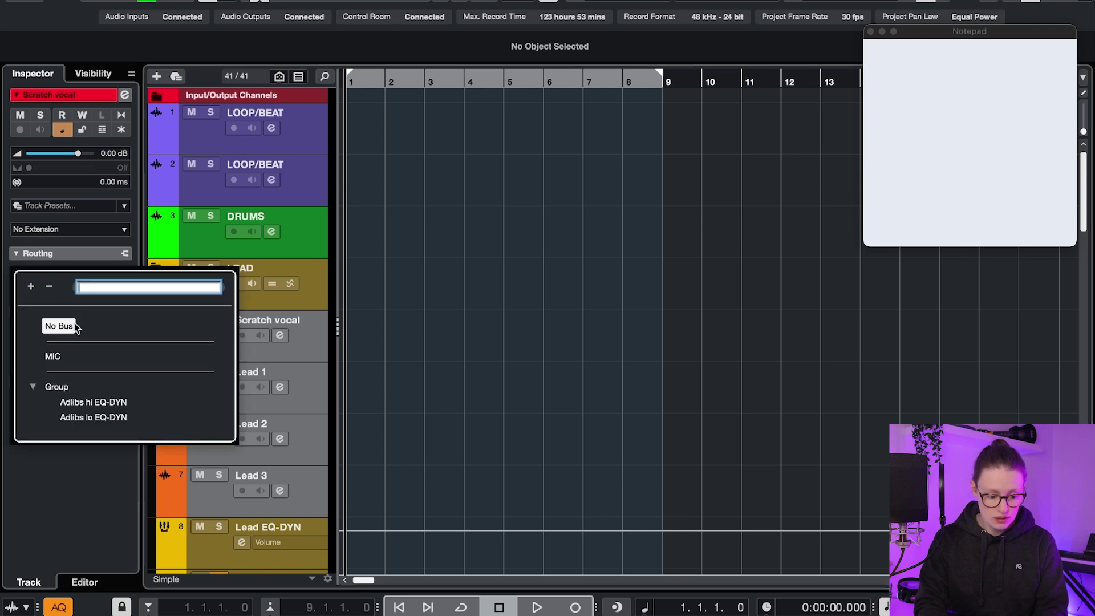
{"action": "left_click", "coordinate": [52, 358]}
{"action": "left_click", "coordinate": [210, 348]}
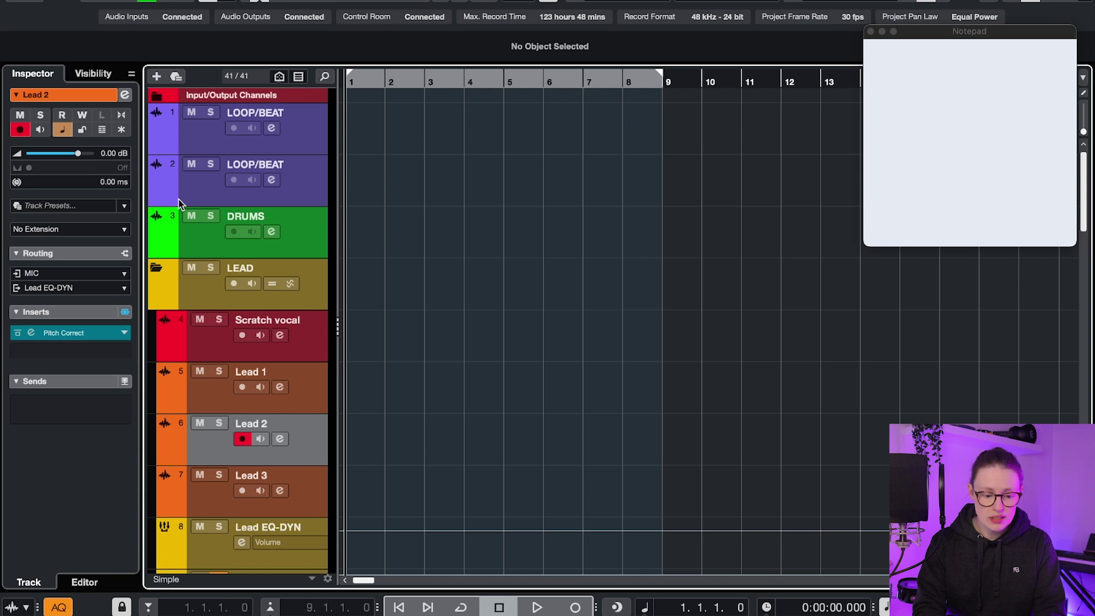
{"action": "left_click", "coordinate": [210, 135]}
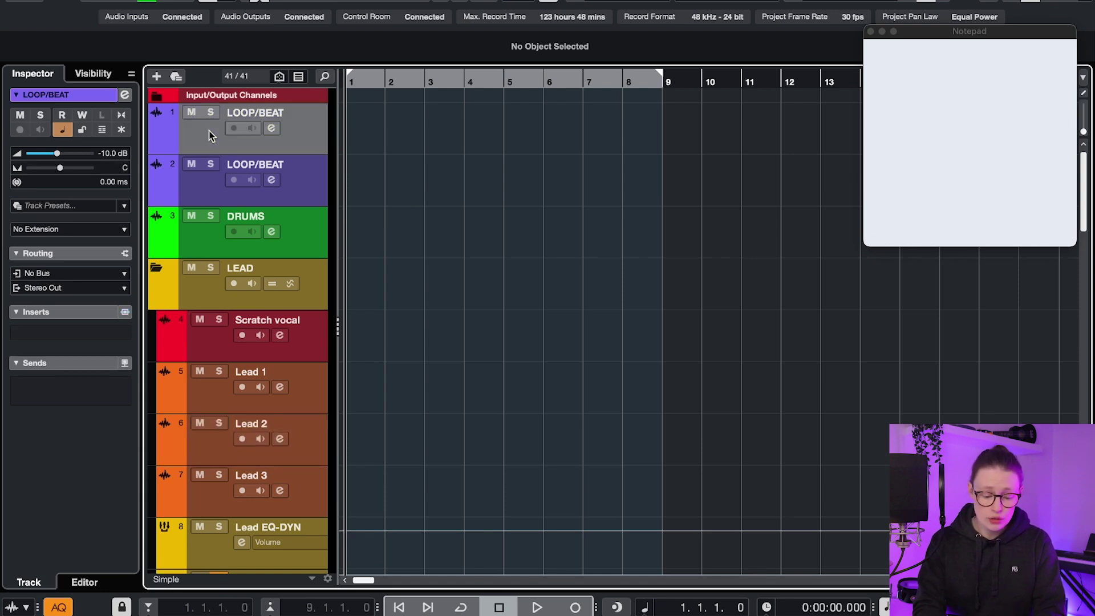
{"action": "left_click", "coordinate": [205, 183]}
{"action": "left_click", "coordinate": [206, 236]}
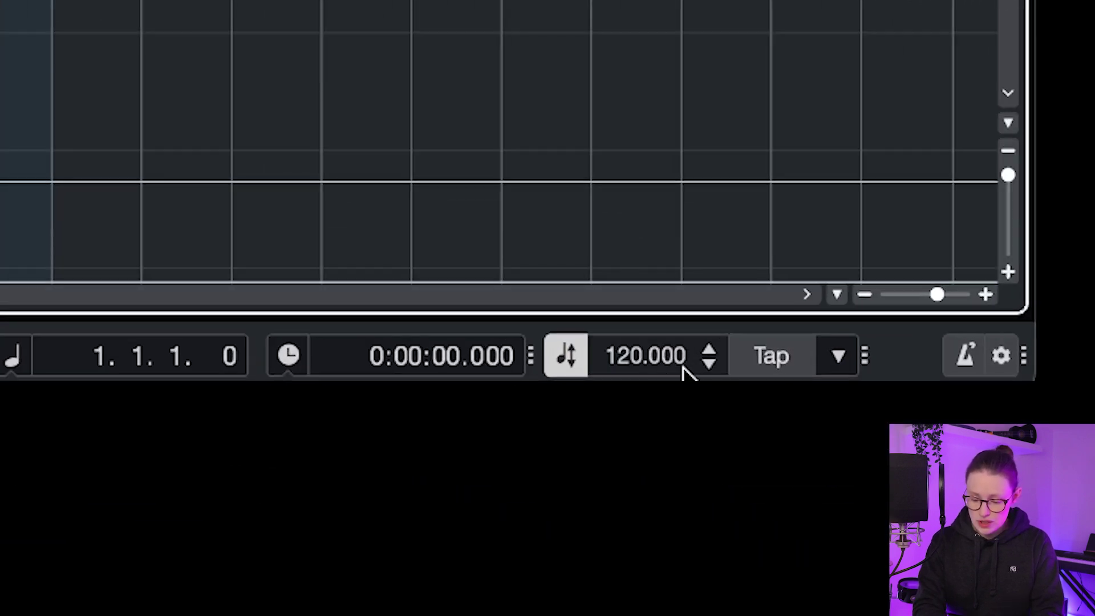
{"action": "double_click", "coordinate": [624, 357]}
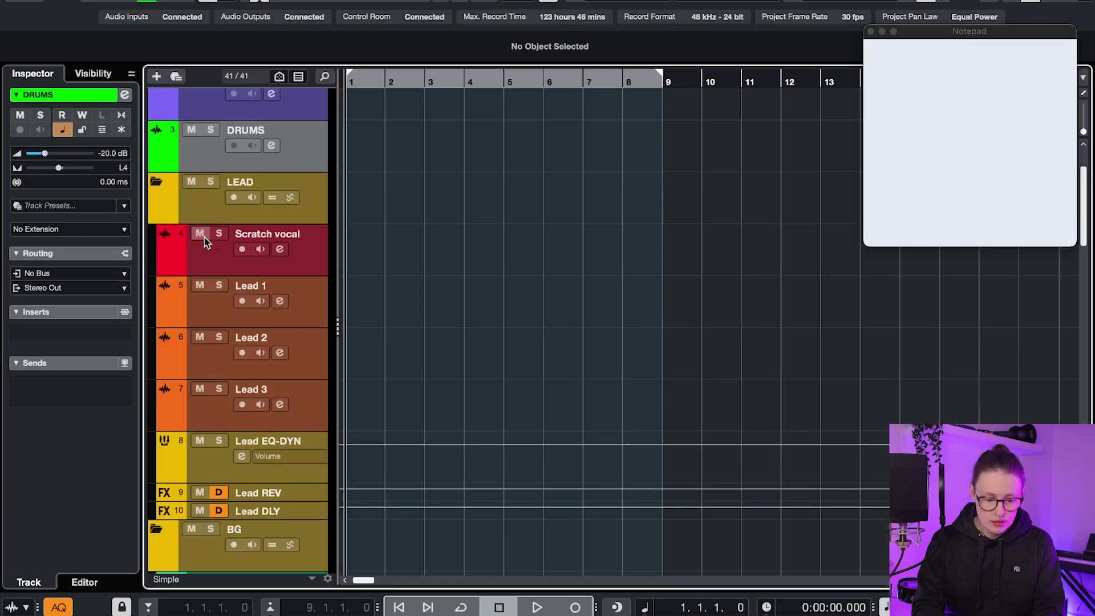
{"action": "scroll", "coordinate": [205, 242], "scroll_direction": "down", "scroll_amount": 1}
{"action": "left_click", "coordinate": [203, 238]}
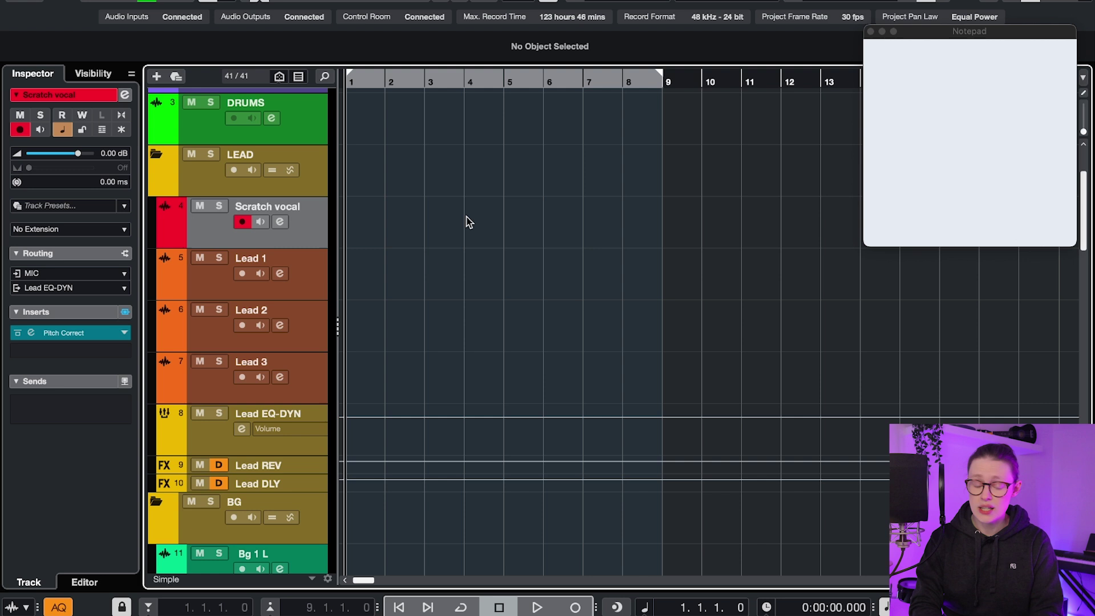
- Arm Lead 1, then extend the selection so Lead 1, 2 and 3 are all armed
{"action": "left_click", "coordinate": [207, 294]}
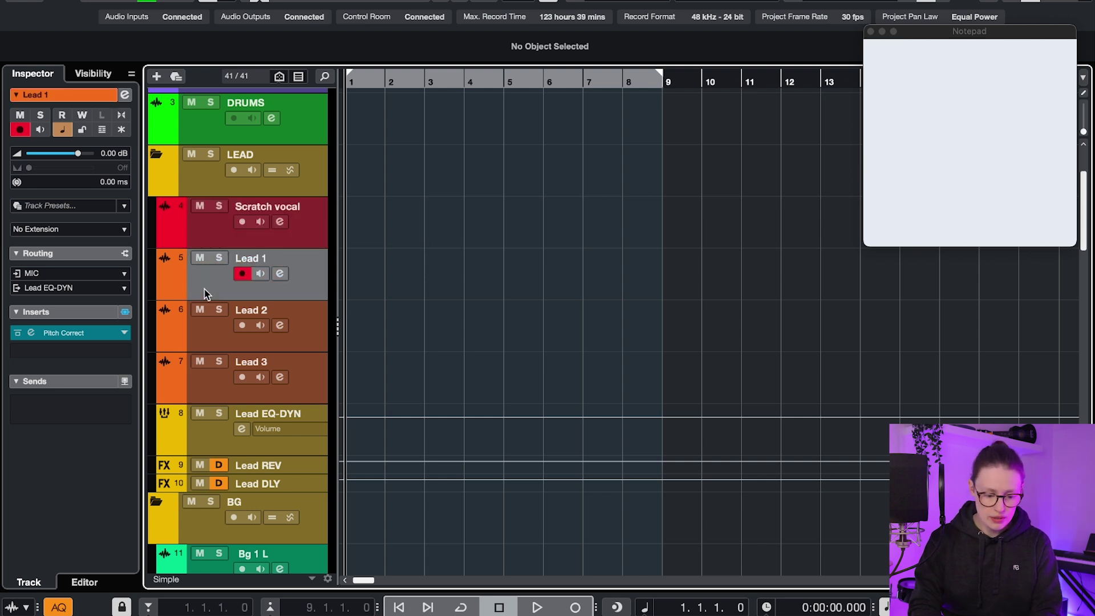
{"action": "left_click", "coordinate": [208, 400], "text": "shift"}
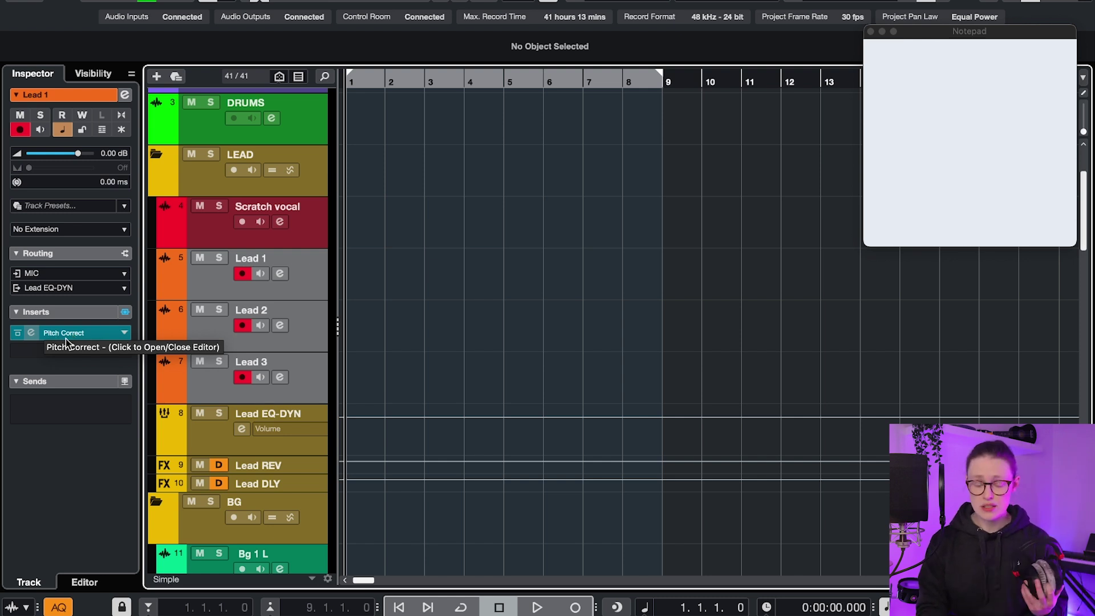
- Set Lead 1's Pitch Correct to Correction Speed 100 and Tolerance 0, monitoring off afterwards
{"action": "left_click", "coordinate": [208, 285]}
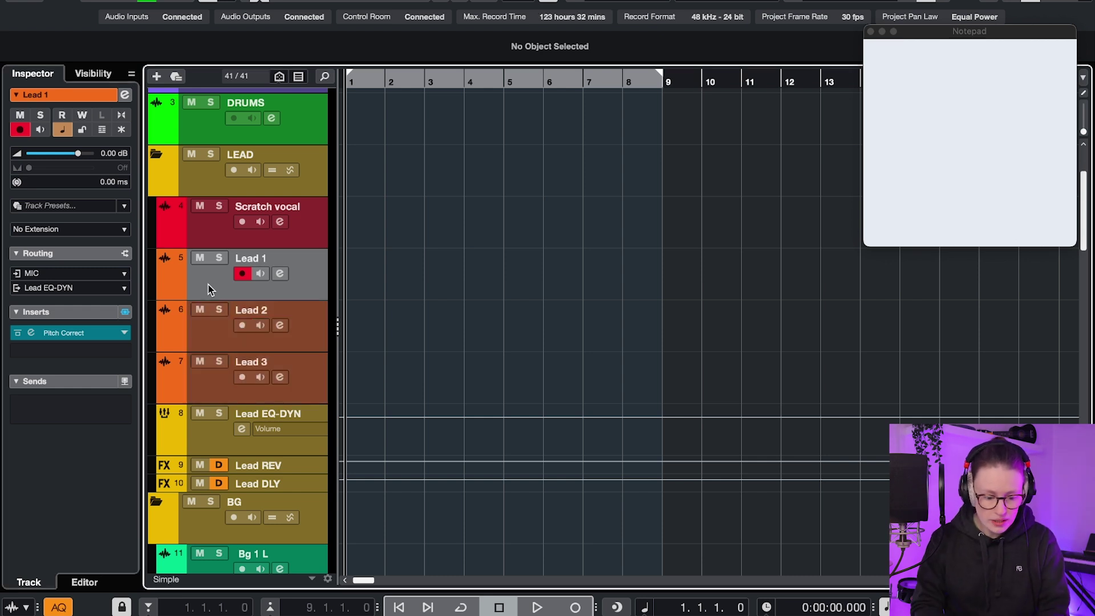
{"action": "left_click", "coordinate": [261, 277]}
{"action": "left_click", "coordinate": [86, 333]}
{"action": "left_click_drag", "start_coordinate": [296, 124], "coordinate": [297, 85]}
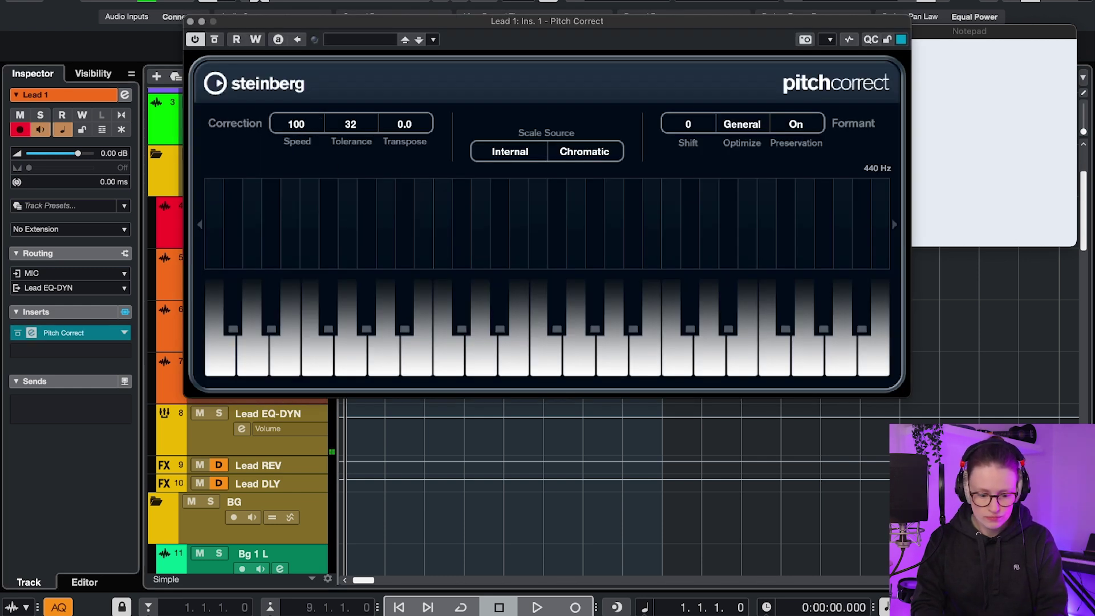
{"action": "left_click_drag", "start_coordinate": [350, 124], "coordinate": [350, 171]}
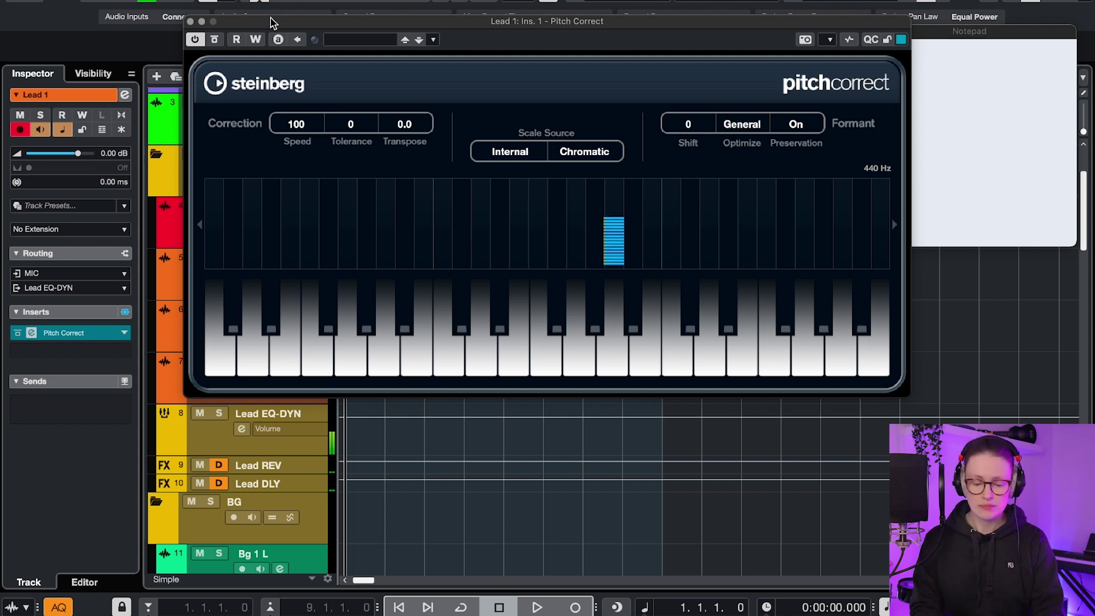
{"action": "left_click", "coordinate": [192, 22]}
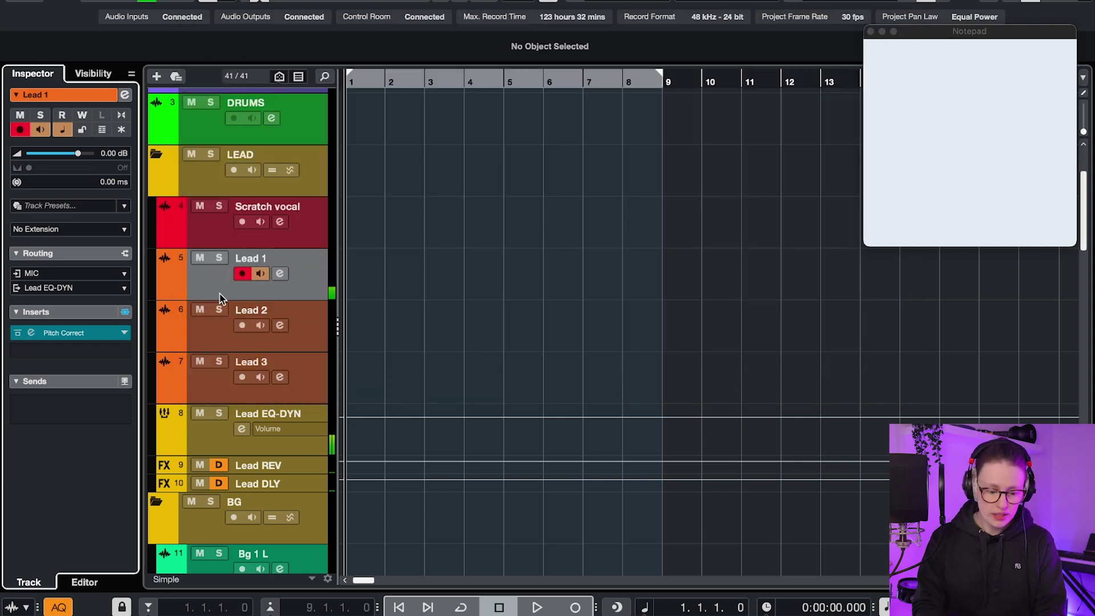
{"action": "left_click", "coordinate": [260, 275]}
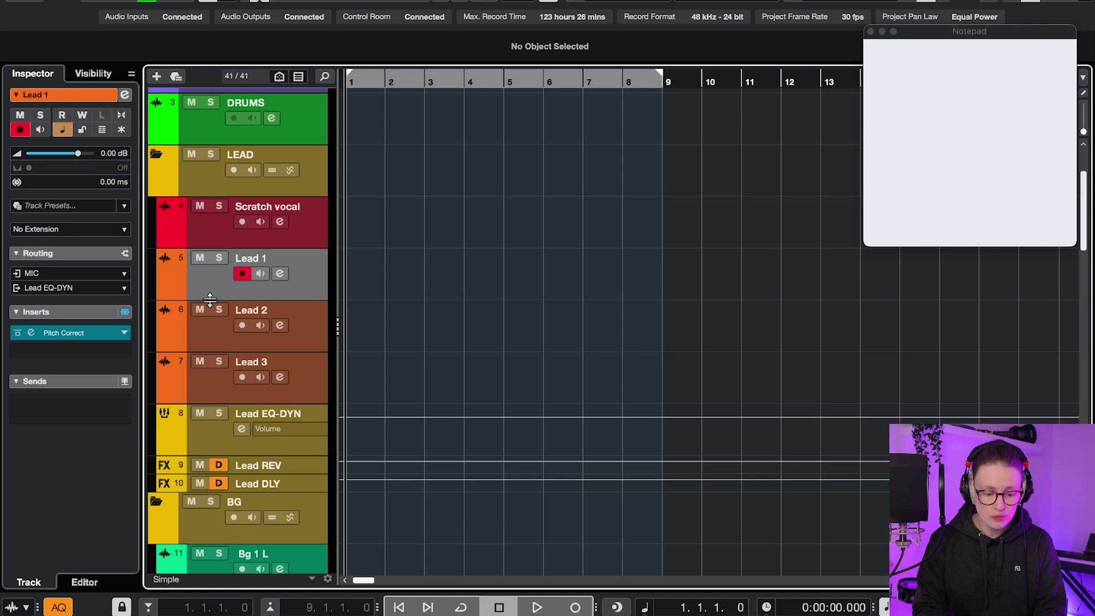
- Set Lead 1's Pitch Correct scale source to Major, then open Lead 2's Pitch Correct
{"action": "left_click", "coordinate": [211, 394], "text": "shift"}
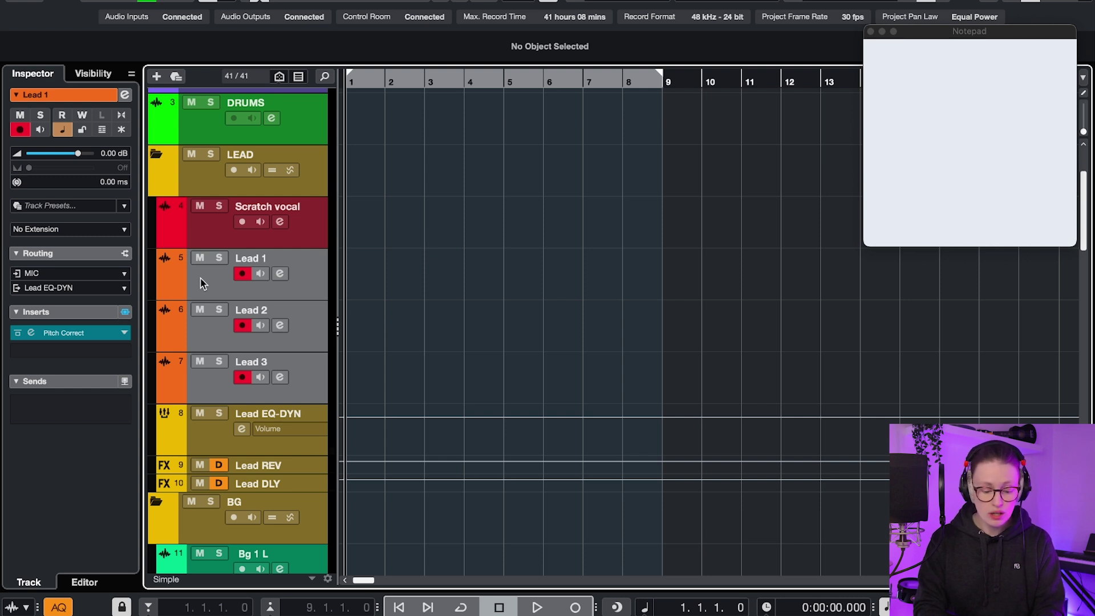
{"action": "left_click", "coordinate": [50, 328]}
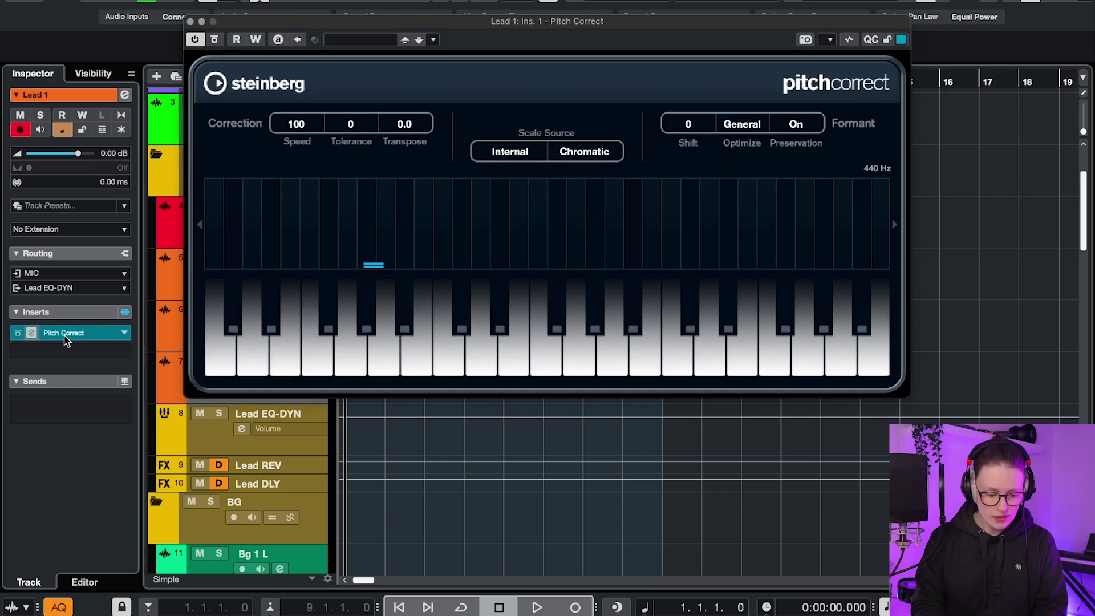
{"action": "left_click", "coordinate": [589, 154]}
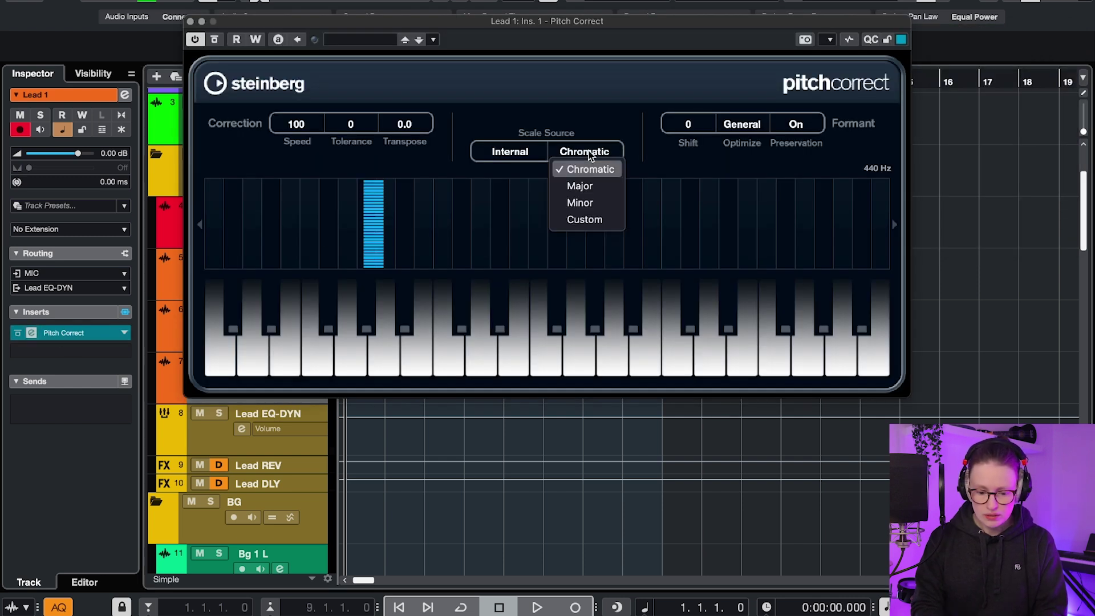
{"action": "left_click", "coordinate": [594, 187]}
{"action": "left_click", "coordinate": [190, 21]}
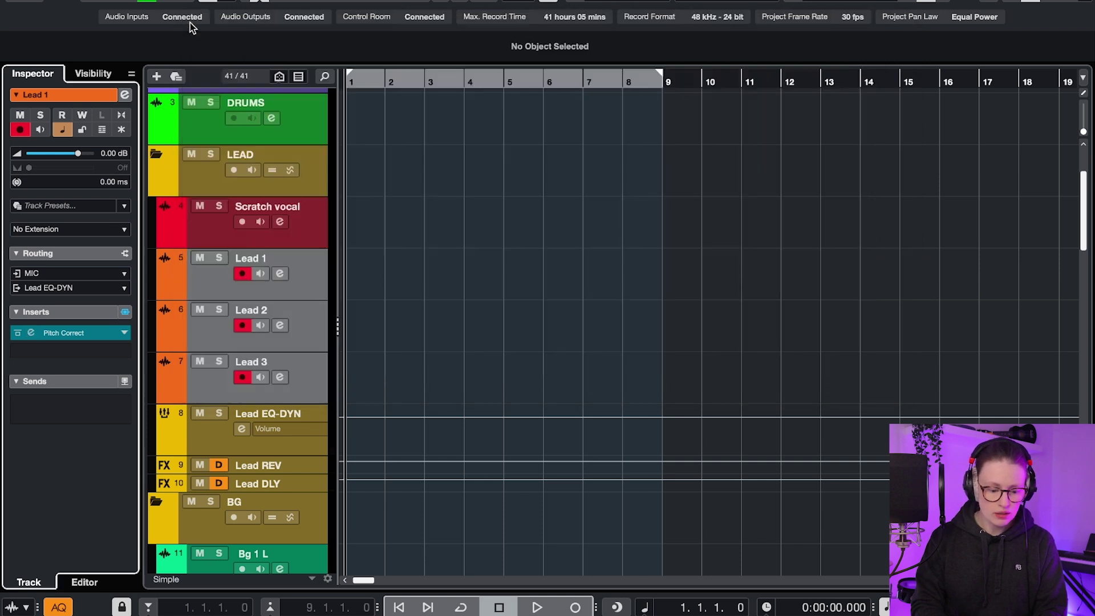
{"action": "left_click", "coordinate": [195, 309]}
{"action": "left_click", "coordinate": [86, 334]}
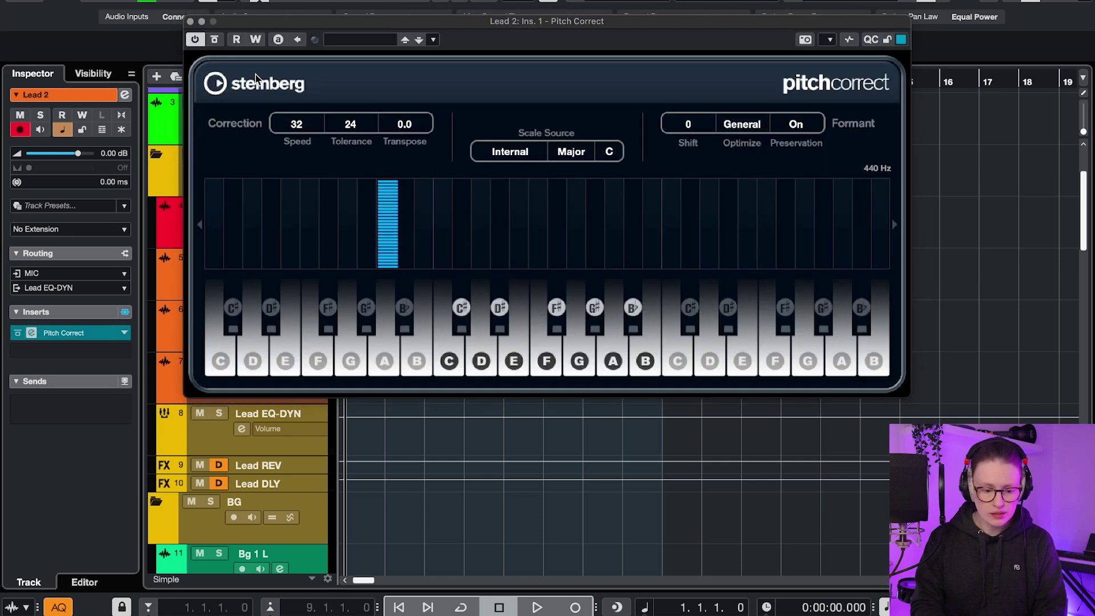
- Load VocalChain into Lead EQ-DYN's first insert slot via a 'vocal' search
{"action": "left_click", "coordinate": [191, 22]}
{"action": "scroll", "coordinate": [201, 203], "scroll_direction": "down", "scroll_amount": 5}
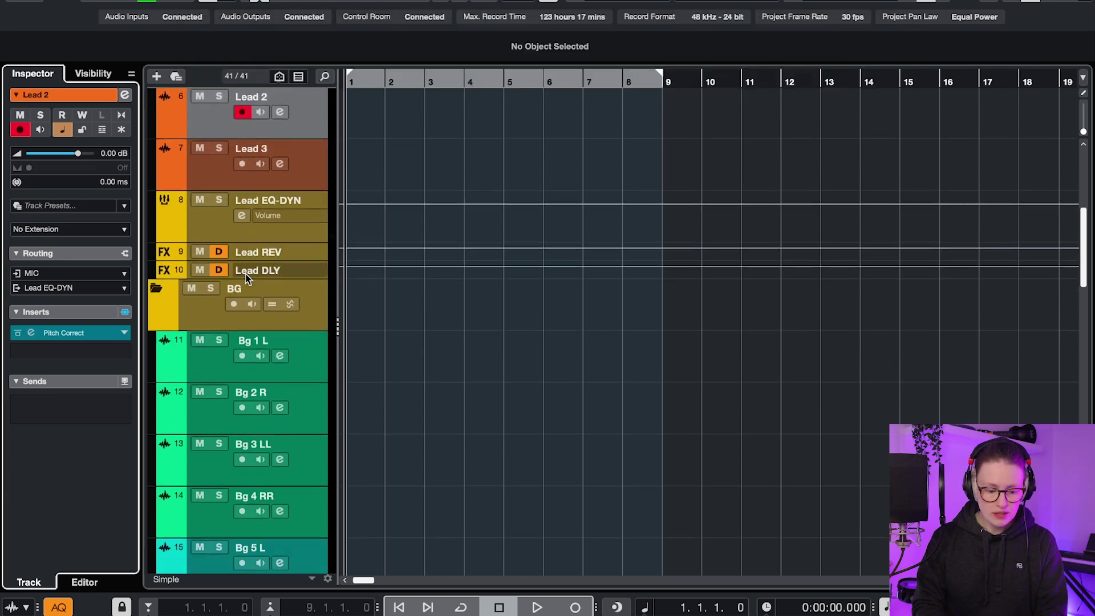
{"action": "left_click", "coordinate": [206, 209]}
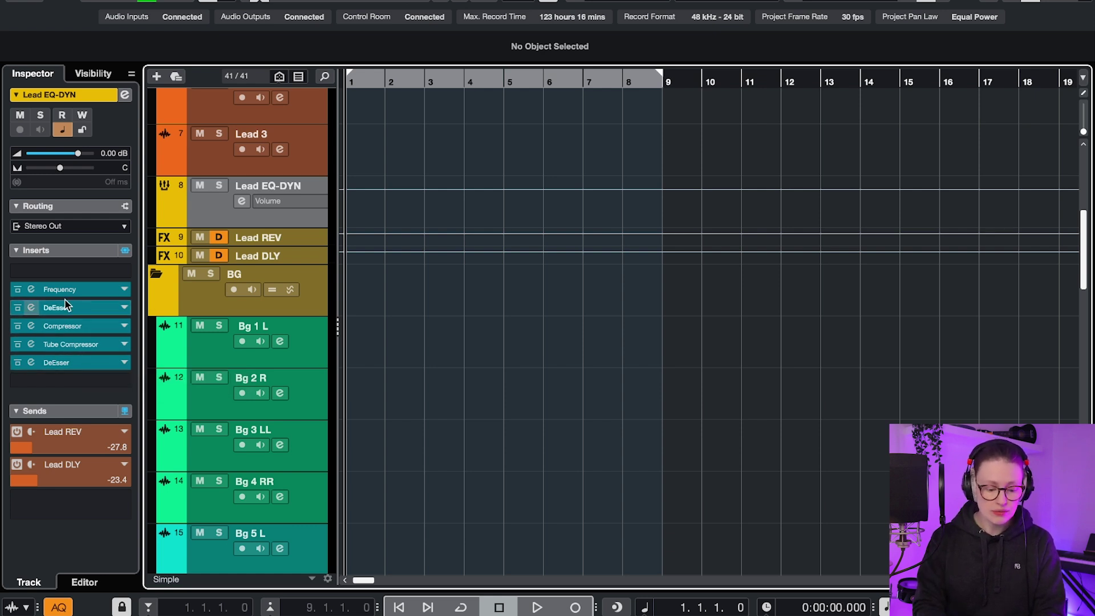
{"action": "left_click", "coordinate": [63, 270]}
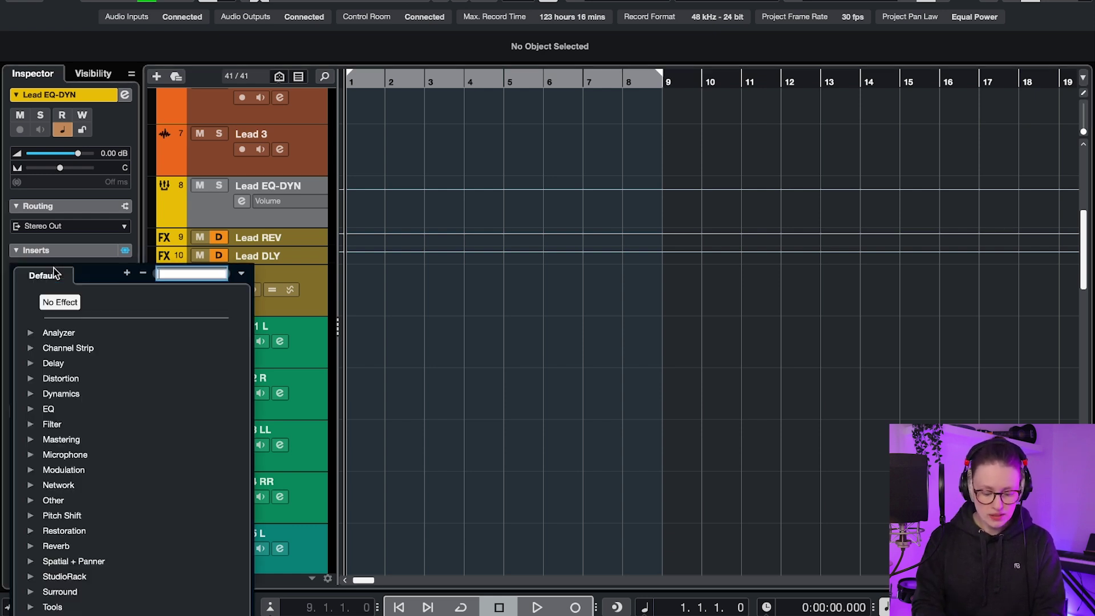
{"action": "type", "text": "vocal"}
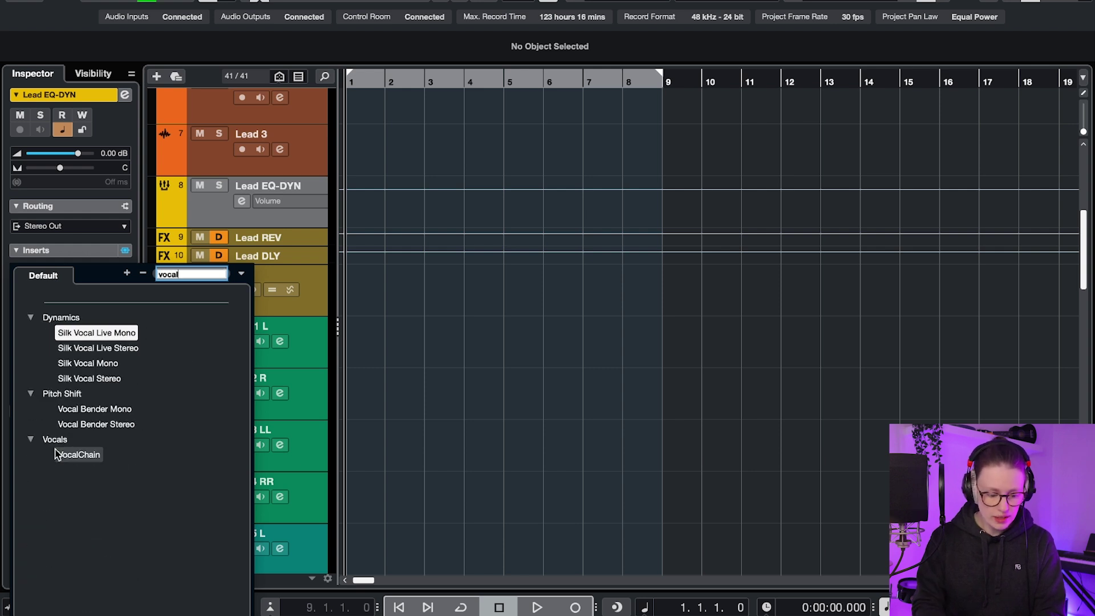
{"action": "left_click", "coordinate": [74, 453]}
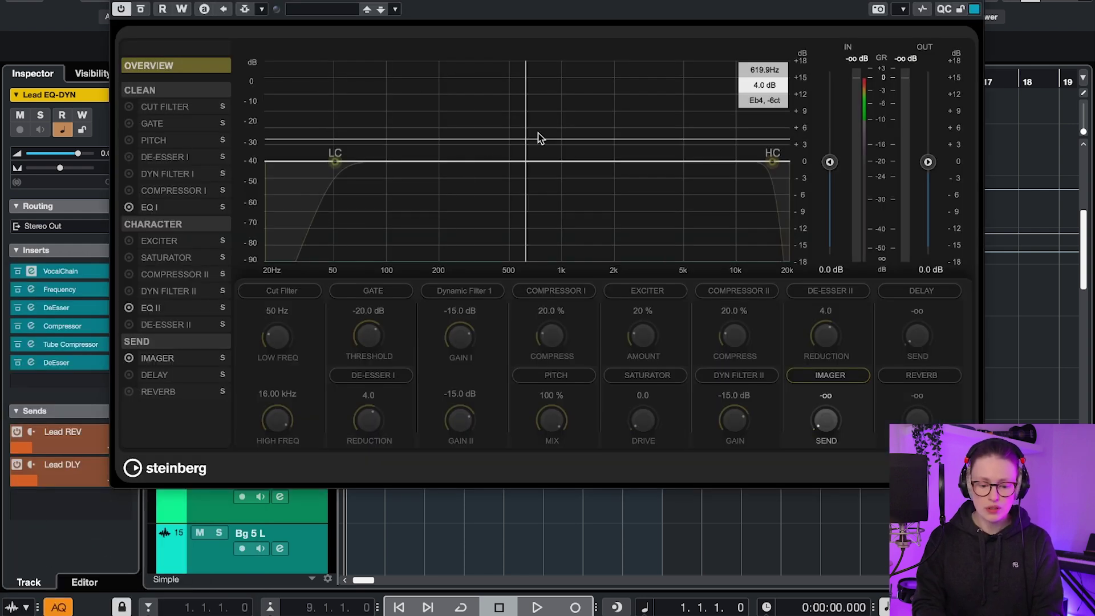
{"action": "key", "text": "Escape"}
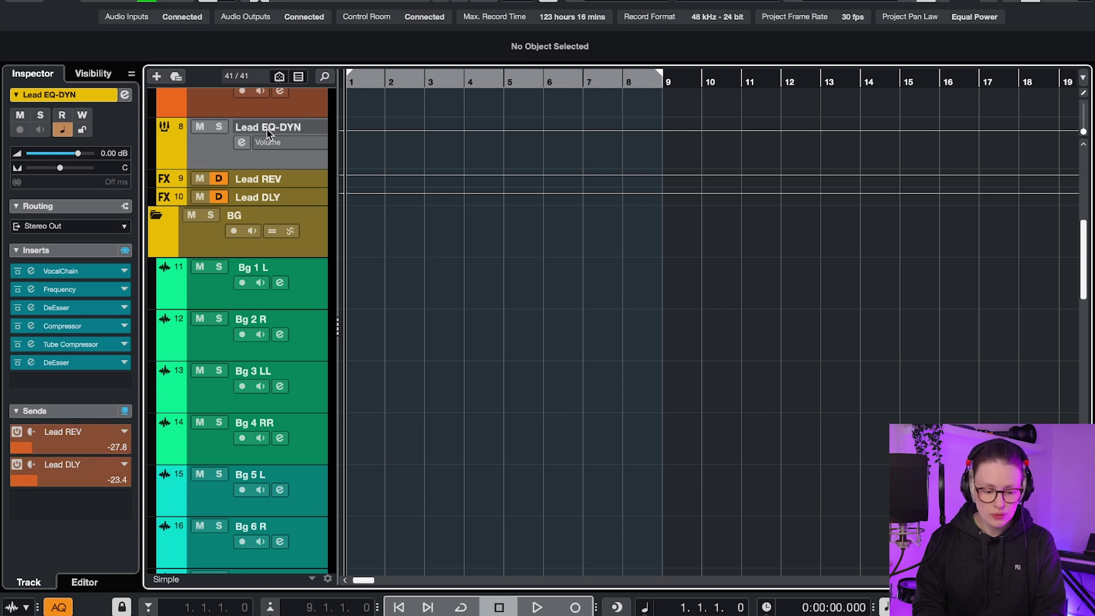
{"action": "left_click", "coordinate": [245, 179]}
- Check Lead DLY's delay insert, then enable input monitoring on Bg 11 l
{"action": "left_click", "coordinate": [242, 199]}
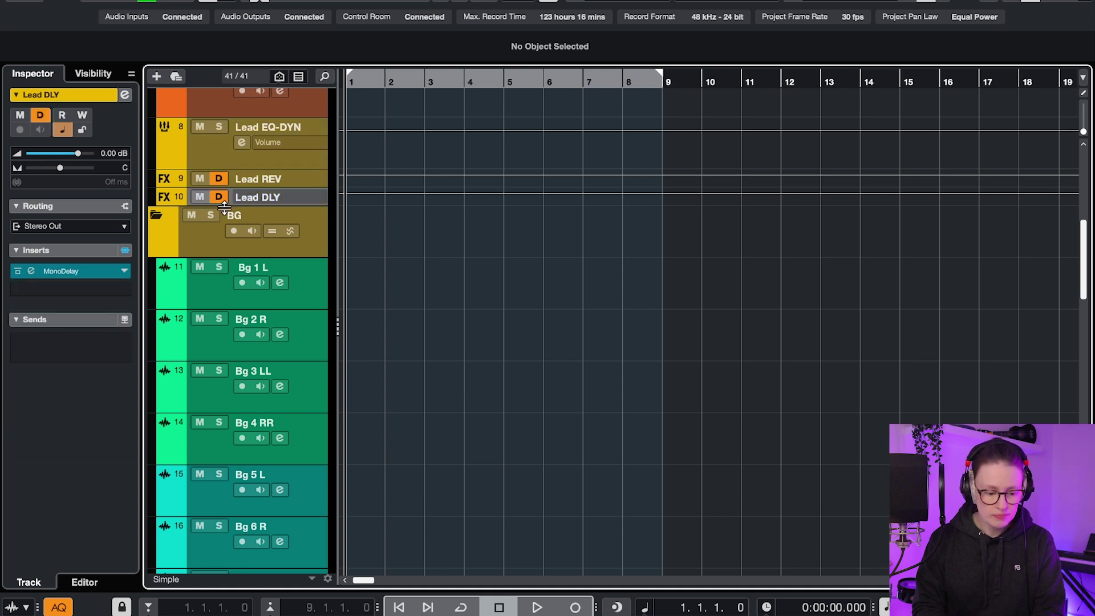
{"action": "scroll", "coordinate": [236, 303], "scroll_direction": "down", "scroll_amount": 10}
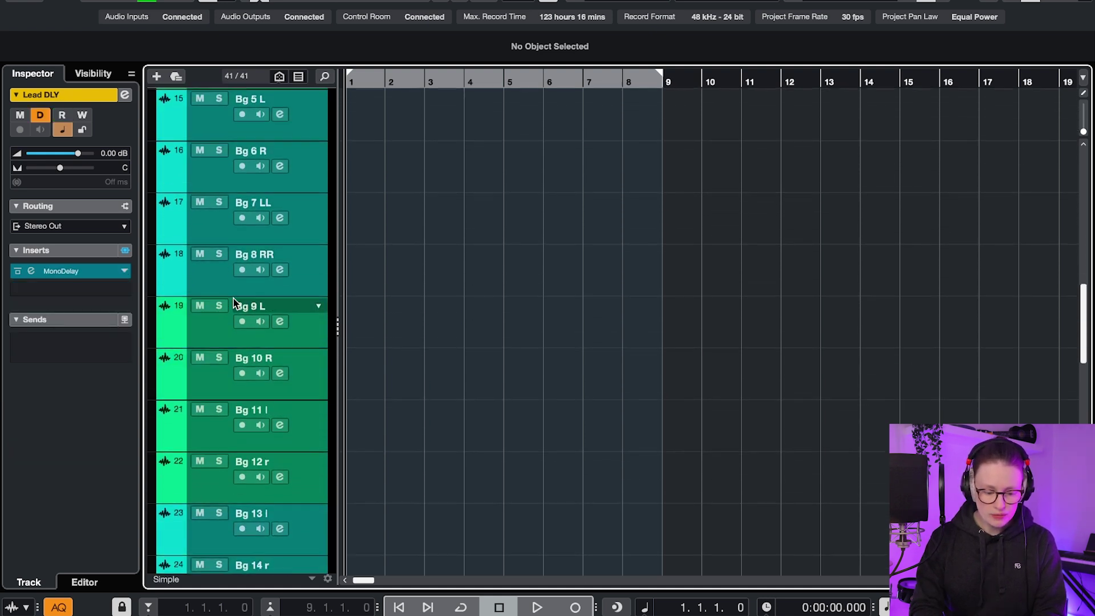
{"action": "scroll", "coordinate": [234, 303], "scroll_direction": "down", "scroll_amount": 3}
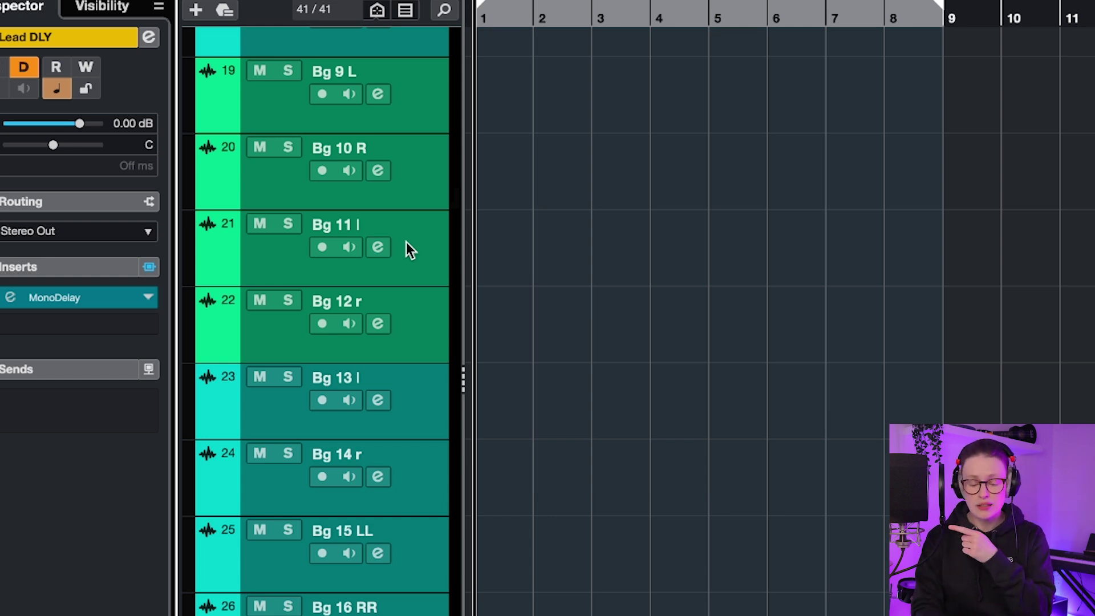
{"action": "left_click", "coordinate": [348, 247]}
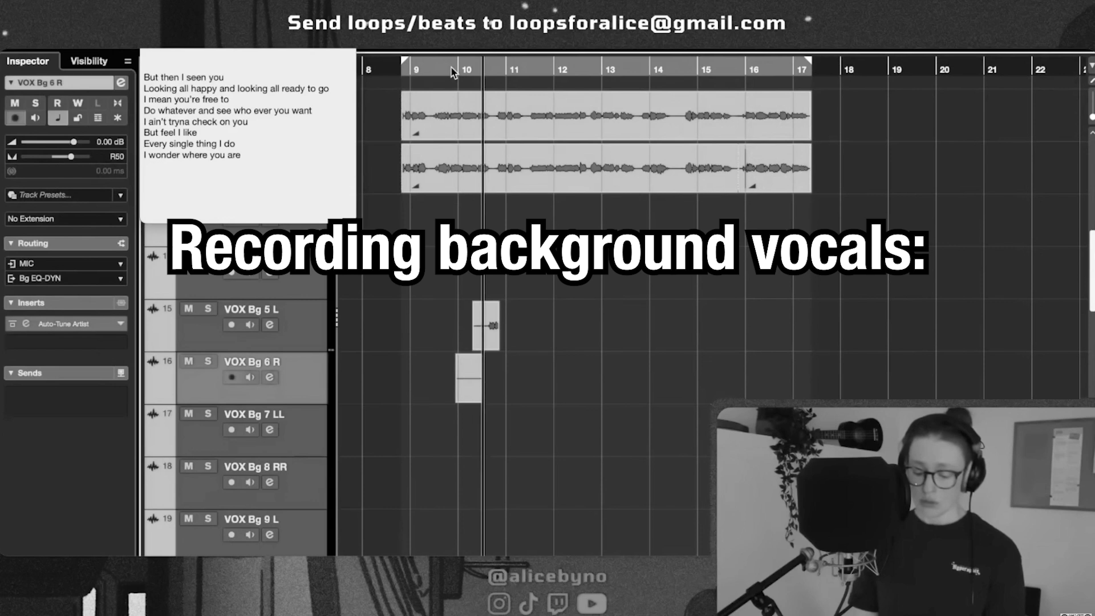
- Record successive takes on VOX Bg 7 LL and Bg 8 RR, stepping down one track each
{"action": "key", "text": "space"}
{"action": "key", "text": "Down"}
{"action": "key", "text": "KP_Multiply"}
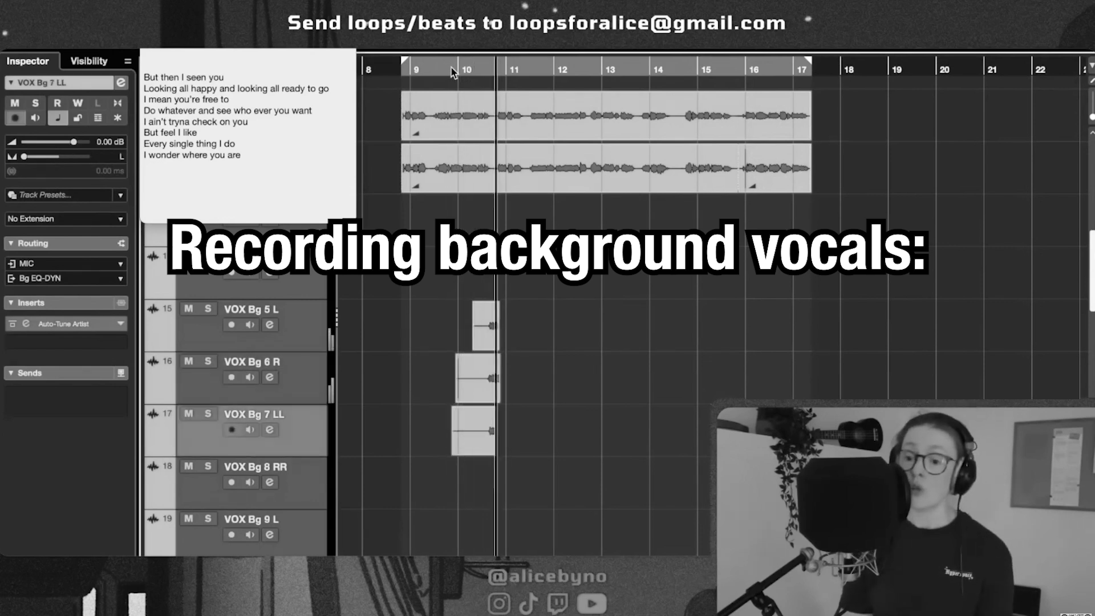
{"action": "key", "text": "space"}
{"action": "key", "text": "Down"}
{"action": "key", "text": "KP_Multiply"}
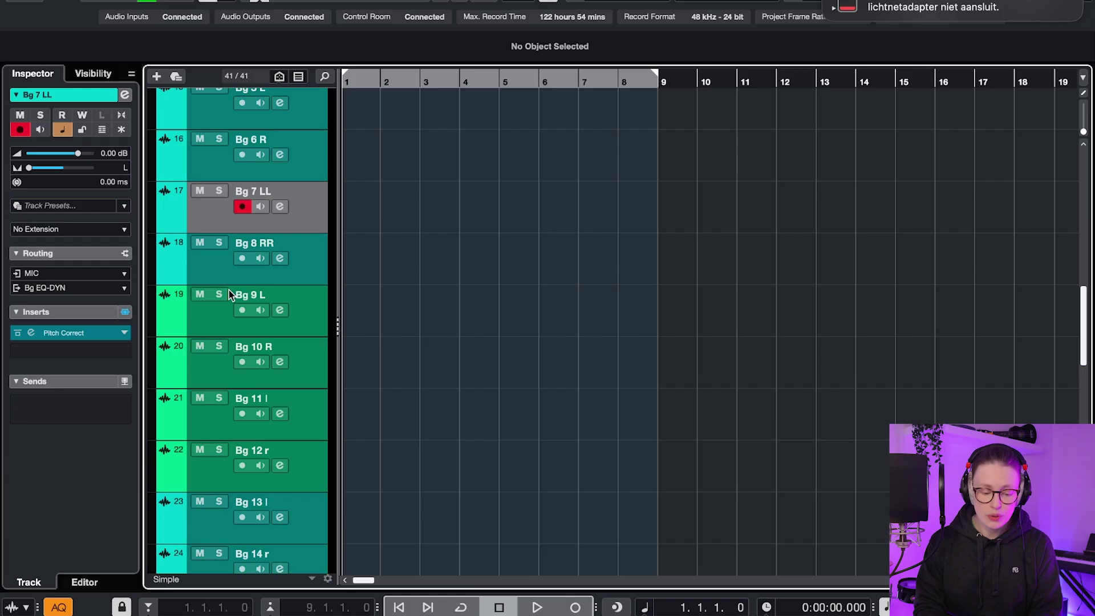
- Arm Bg 9 L, then arrow through the Bg tracks so record-enable ends on Bg 12 r
{"action": "left_click", "coordinate": [228, 290]}
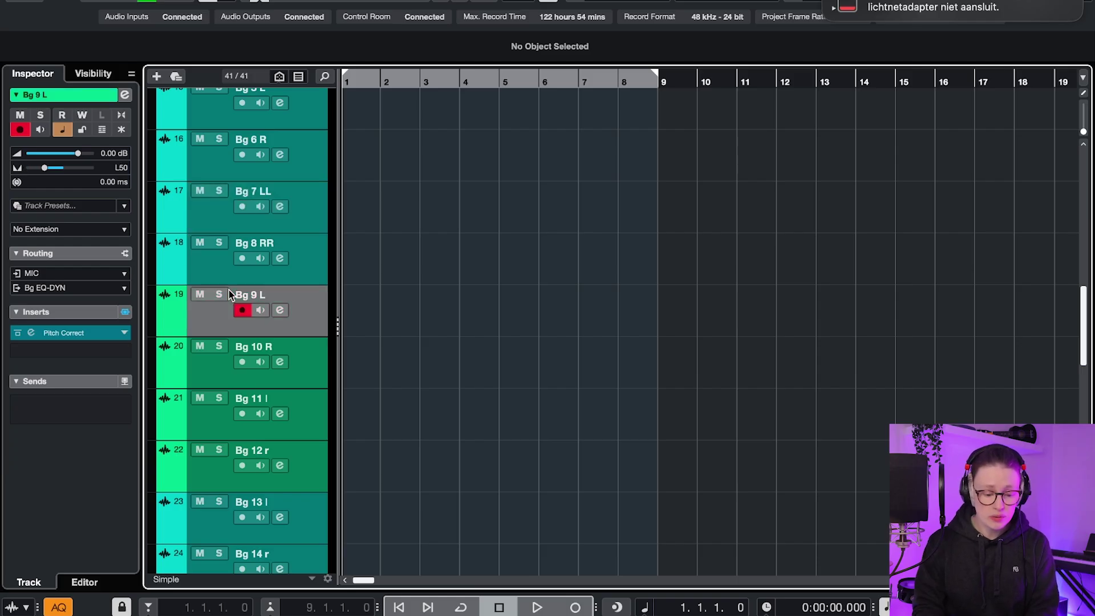
{"action": "key", "text": "Down"}
{"action": "key", "text": "Down"}
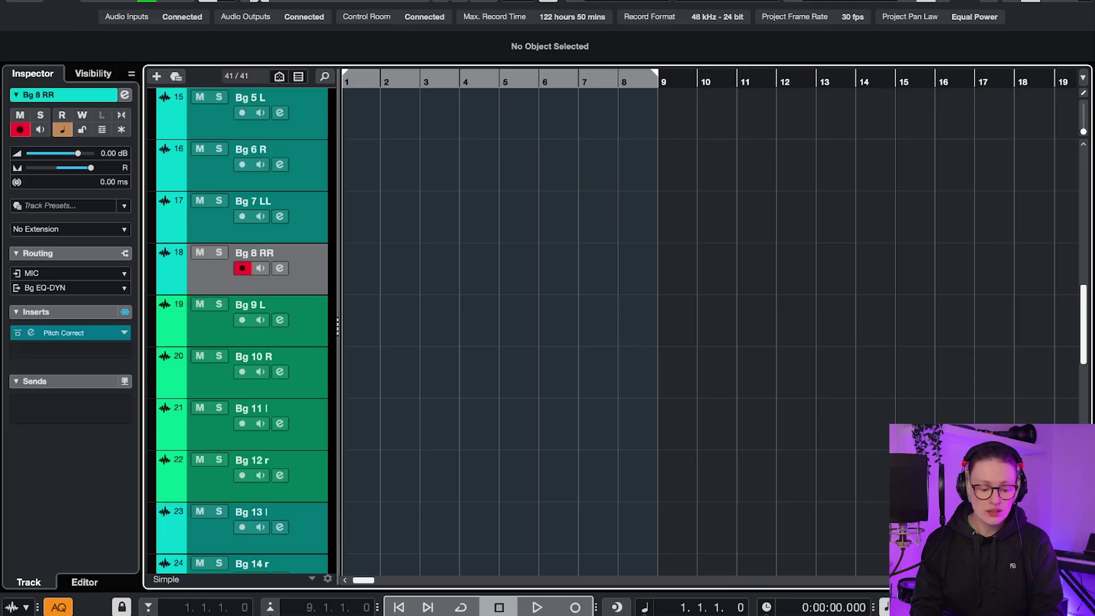
{"action": "key", "text": "Up"}
{"action": "key", "text": "Up"}
{"action": "key", "text": "Up"}
{"action": "key", "text": "Down"}
{"action": "key", "text": "Down"}
{"action": "key", "text": "Down"}
{"action": "key", "text": "Down"}
{"action": "key", "text": "Down"}
{"action": "key", "text": "Down"}
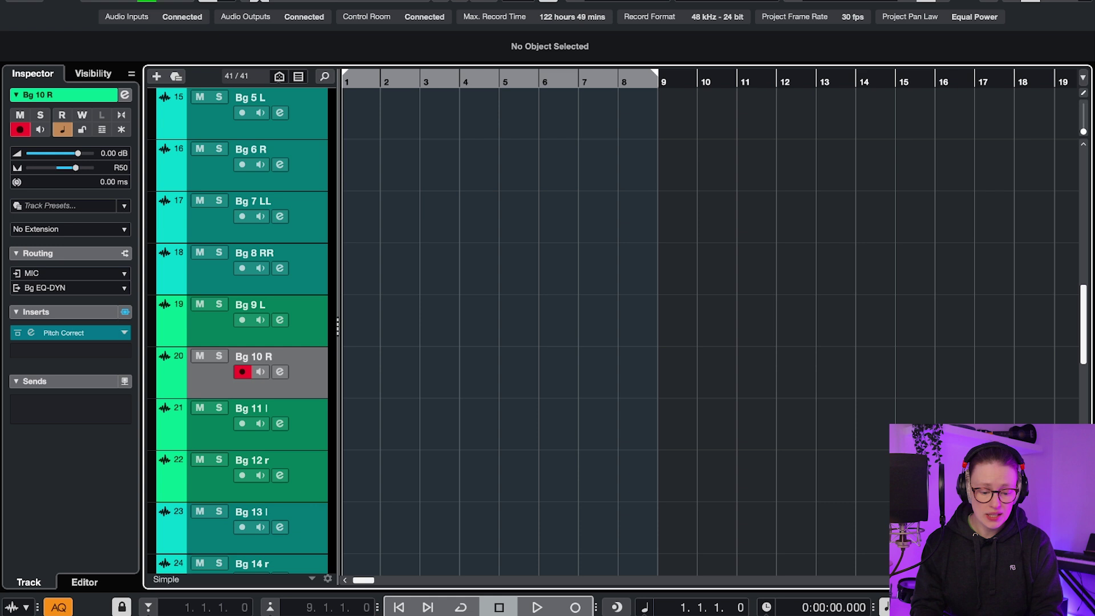
{"action": "key", "text": "Down"}
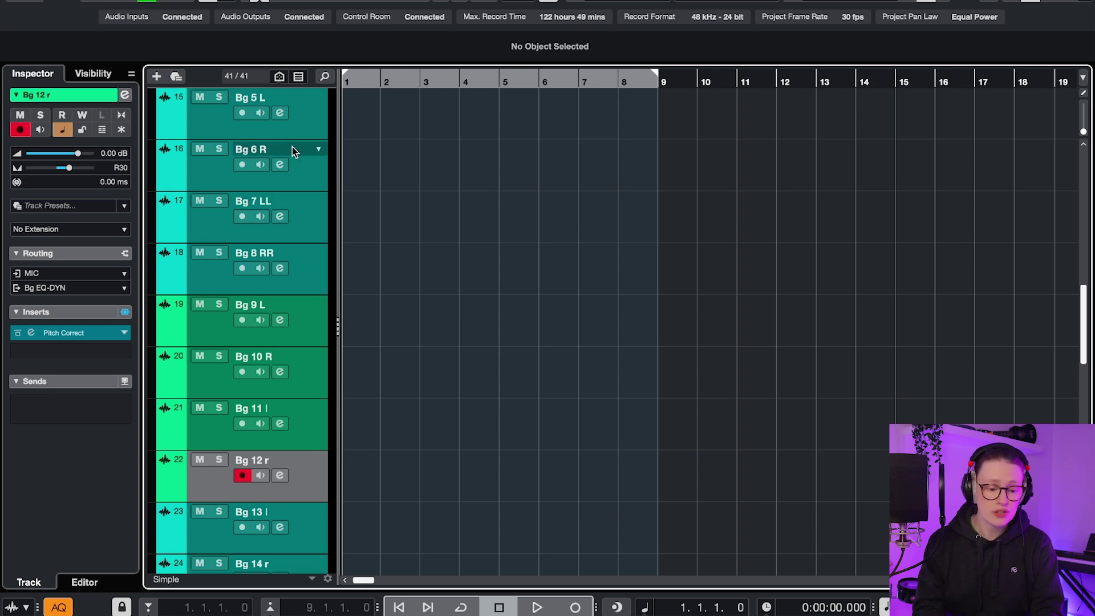
{"action": "left_click", "coordinate": [66, 2]}
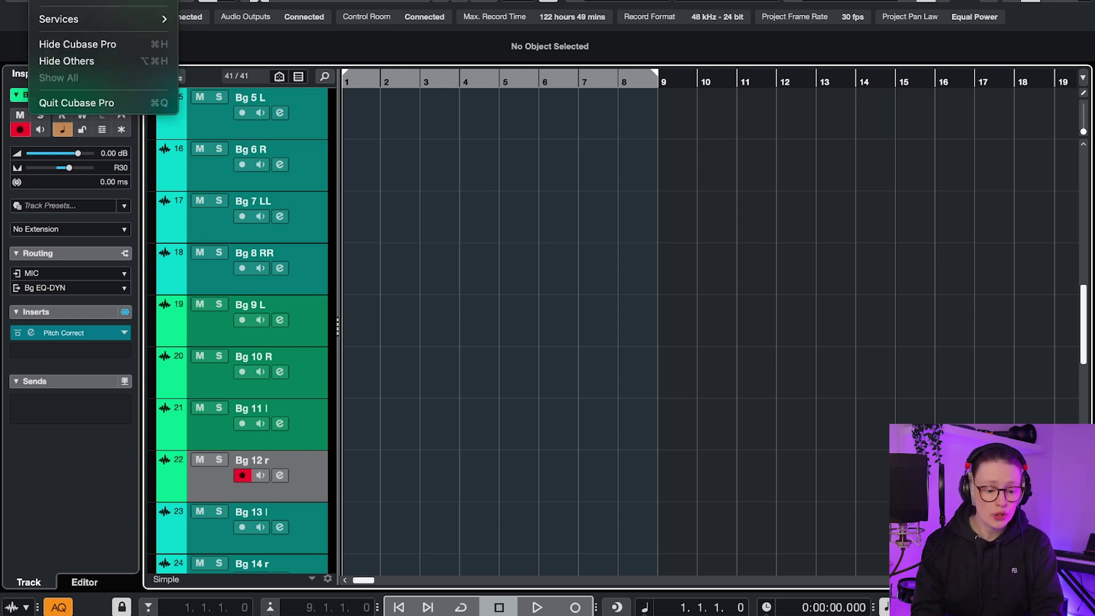
- Enable 'Use Up/Down Navigation Commands for Selecting Tracks only' in the Editing preferences
{"action": "left_click", "coordinate": [65, 1]}
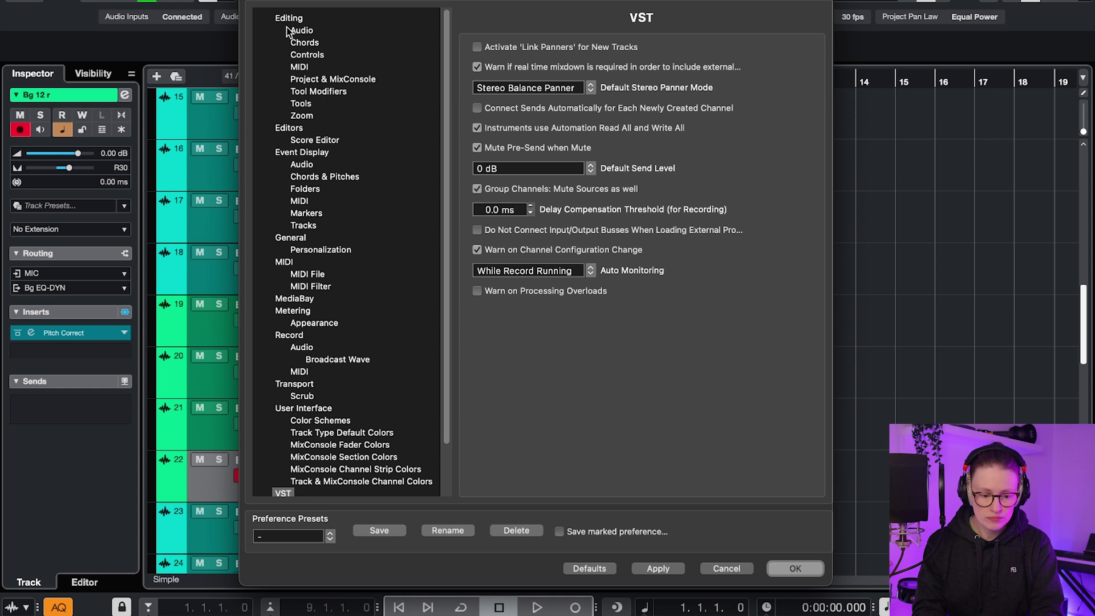
{"action": "left_click", "coordinate": [288, 19]}
{"action": "left_click", "coordinate": [477, 249]}
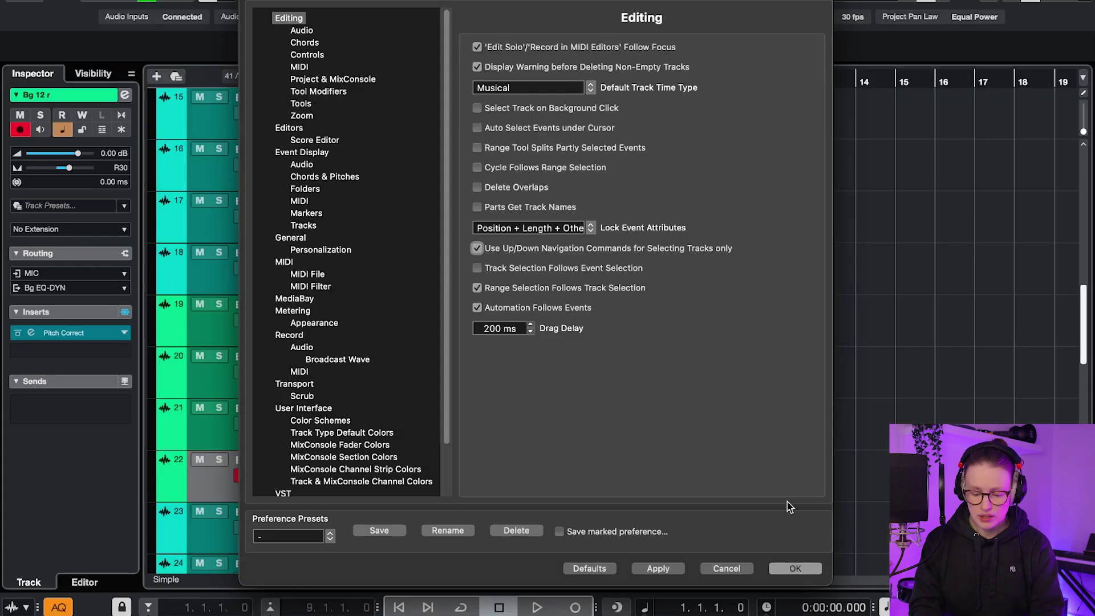
{"action": "left_click", "coordinate": [795, 569]}
- Inspect the Bg EQ-DYN group's insert chain
{"action": "scroll", "coordinate": [409, 276], "scroll_direction": "down", "scroll_amount": 5}
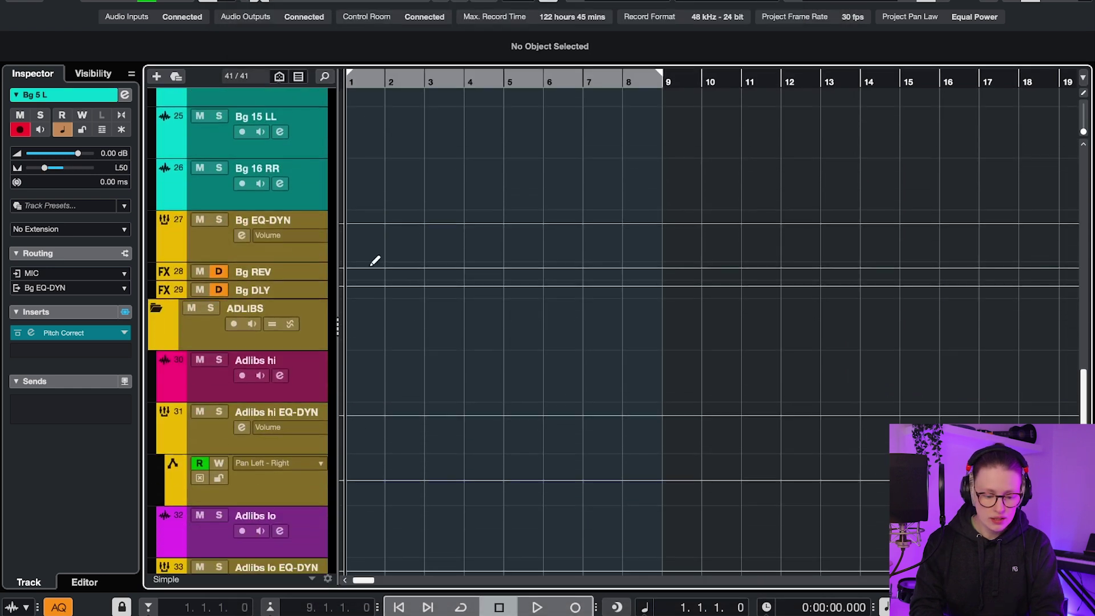
{"action": "left_click", "coordinate": [198, 240]}
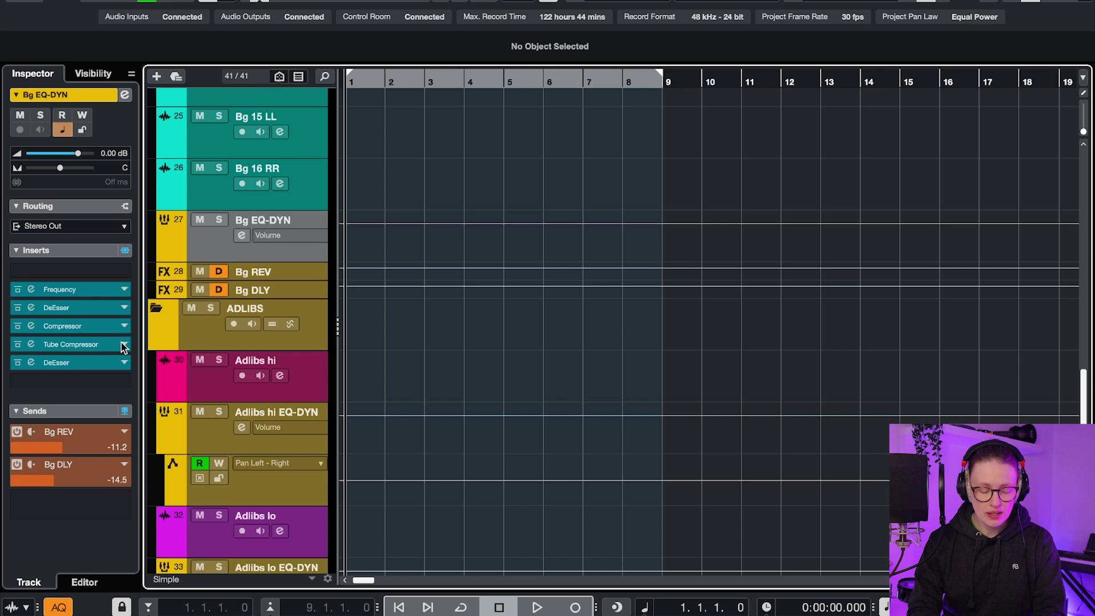
{"action": "scroll", "coordinate": [183, 290], "scroll_direction": "down", "scroll_amount": 2}
- Toggle monitoring on and off for Adlibs hi, then leave monitoring on for Adlibs lo
{"action": "left_click", "coordinate": [207, 285]}
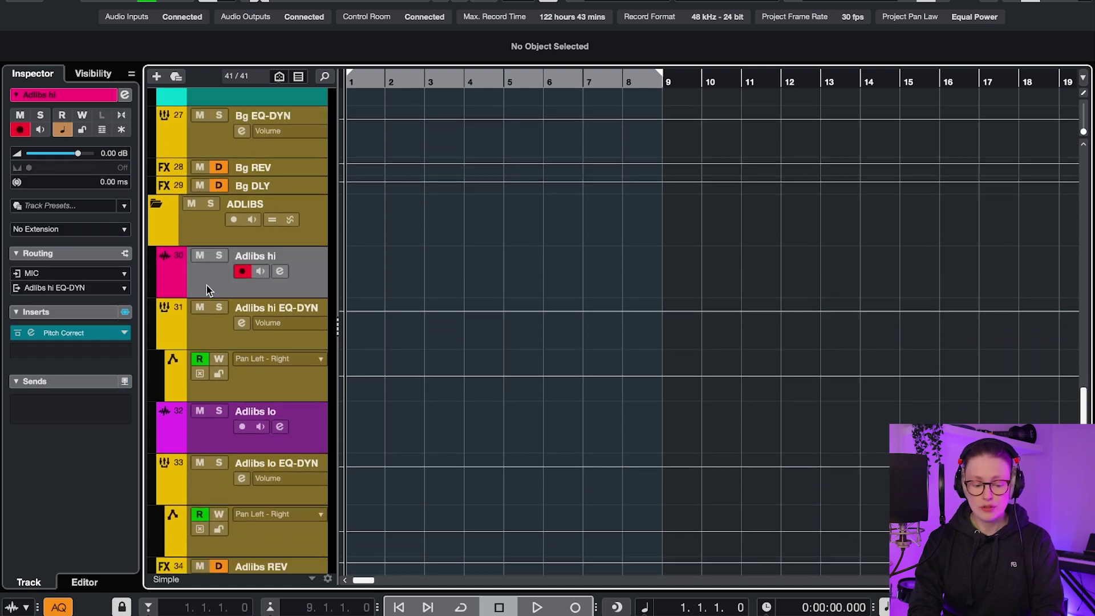
{"action": "left_click", "coordinate": [261, 272]}
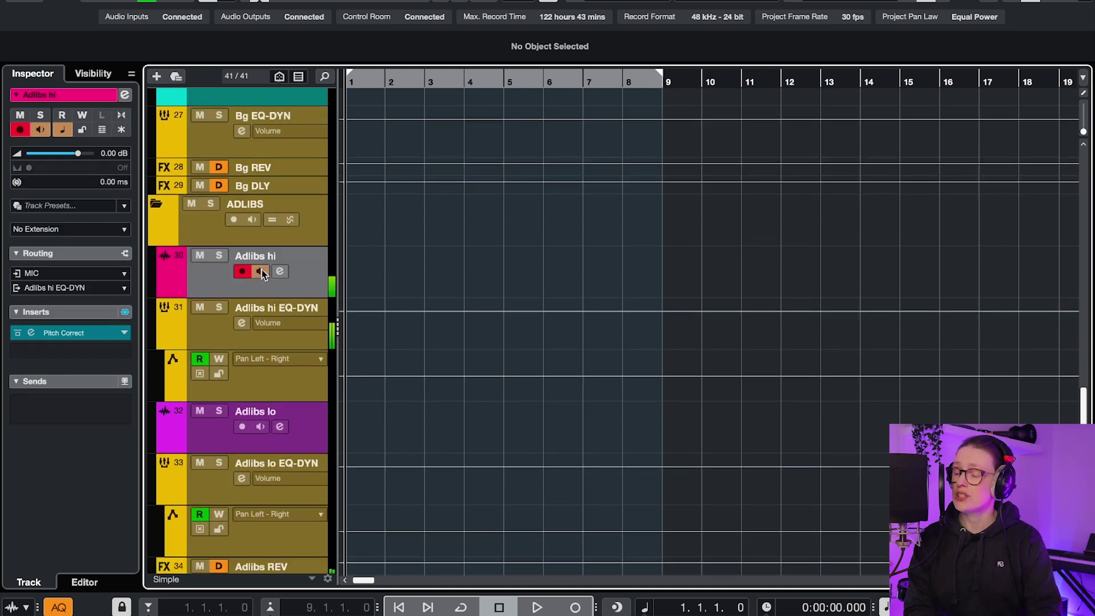
{"action": "left_click", "coordinate": [262, 274]}
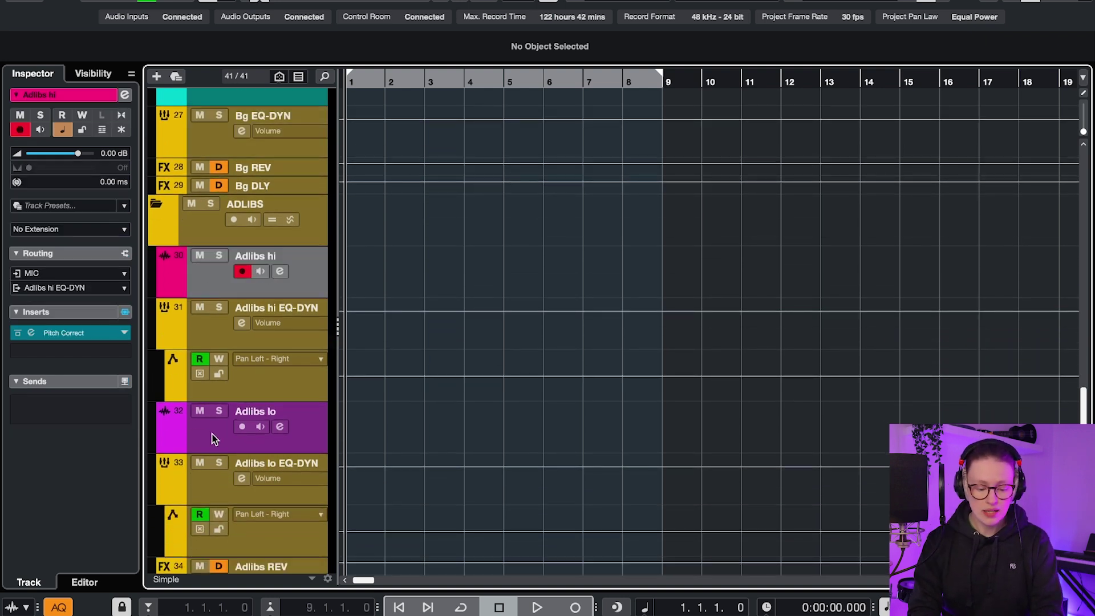
{"action": "left_click", "coordinate": [212, 434]}
{"action": "left_click", "coordinate": [261, 428]}
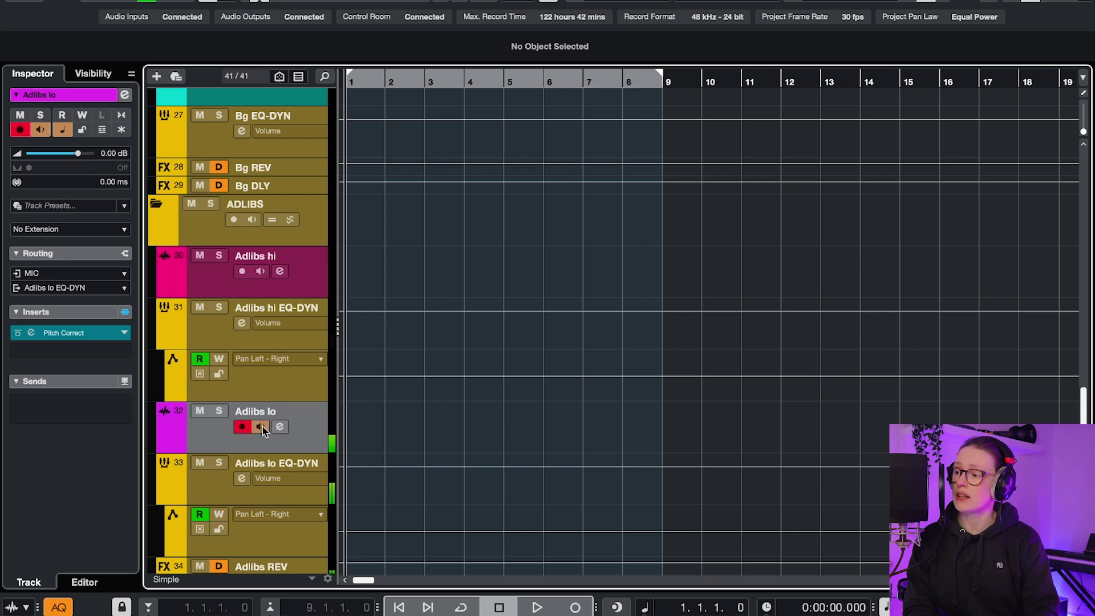
- Turn off Adlibs lo monitoring and open the FX track's drum machine editor
{"action": "left_click", "coordinate": [261, 428]}
{"action": "scroll", "coordinate": [272, 294], "scroll_direction": "down", "scroll_amount": 3}
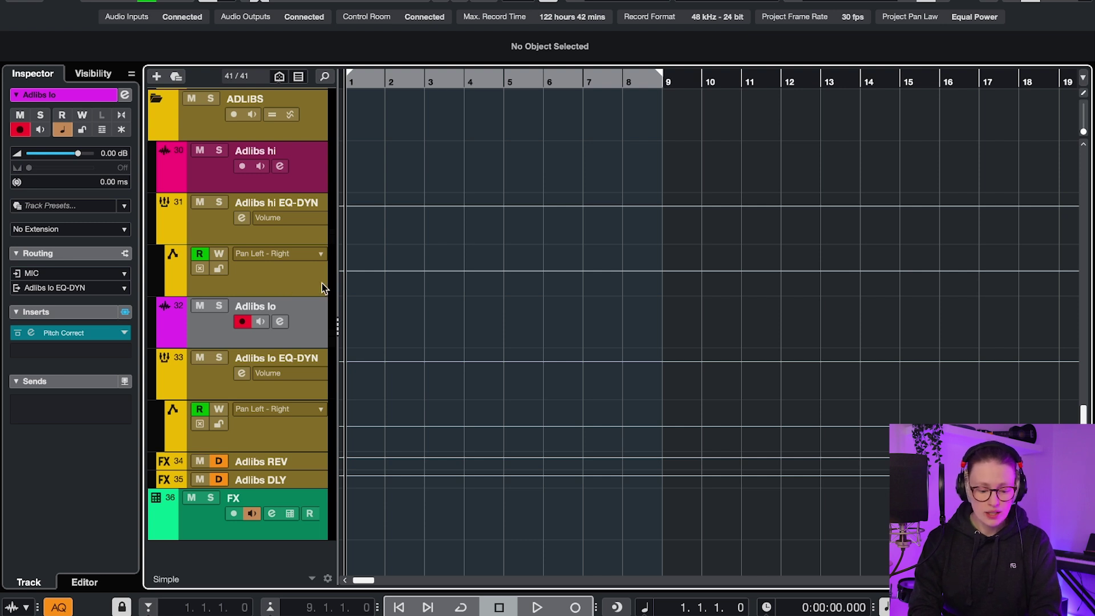
{"action": "left_click", "coordinate": [193, 518]}
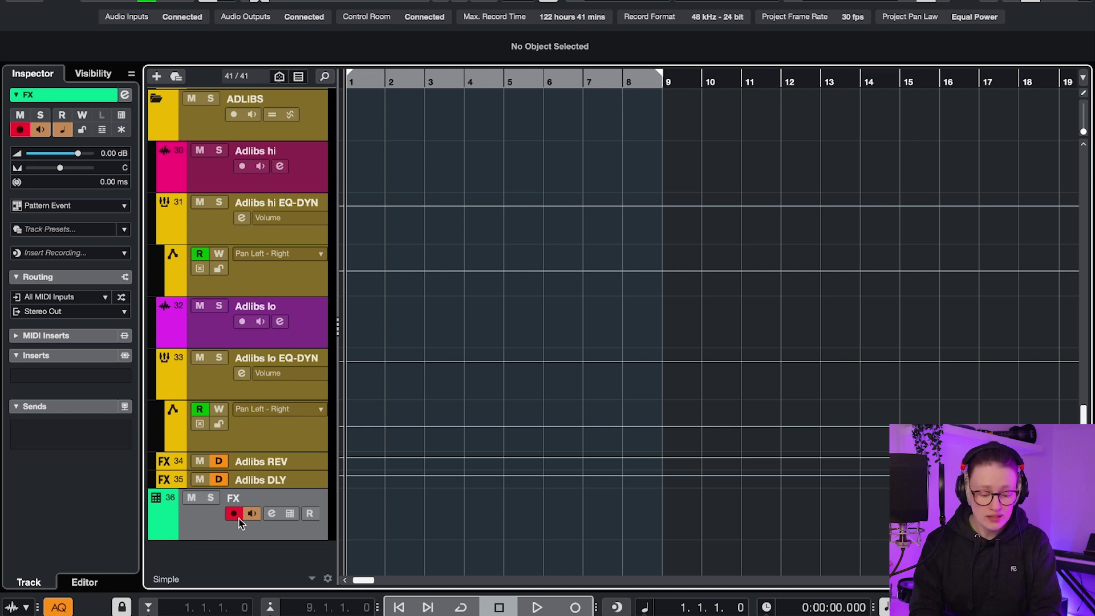
{"action": "left_click", "coordinate": [292, 514]}
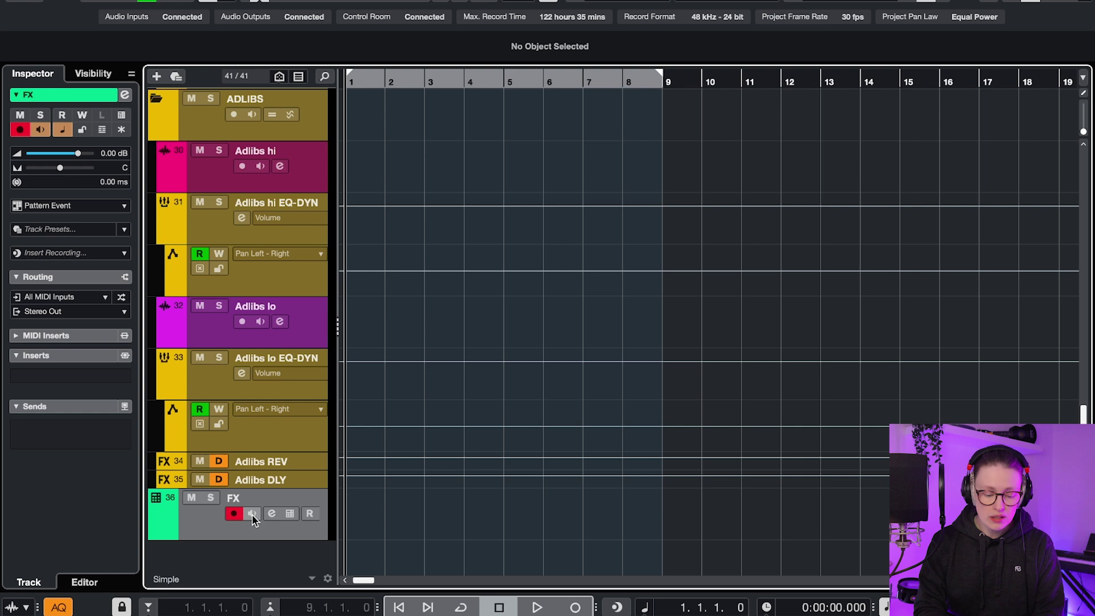
- Toggle FX track monitoring off and back on, then reselect Adlibs hi
{"action": "left_click", "coordinate": [252, 515]}
{"action": "left_click", "coordinate": [253, 515]}
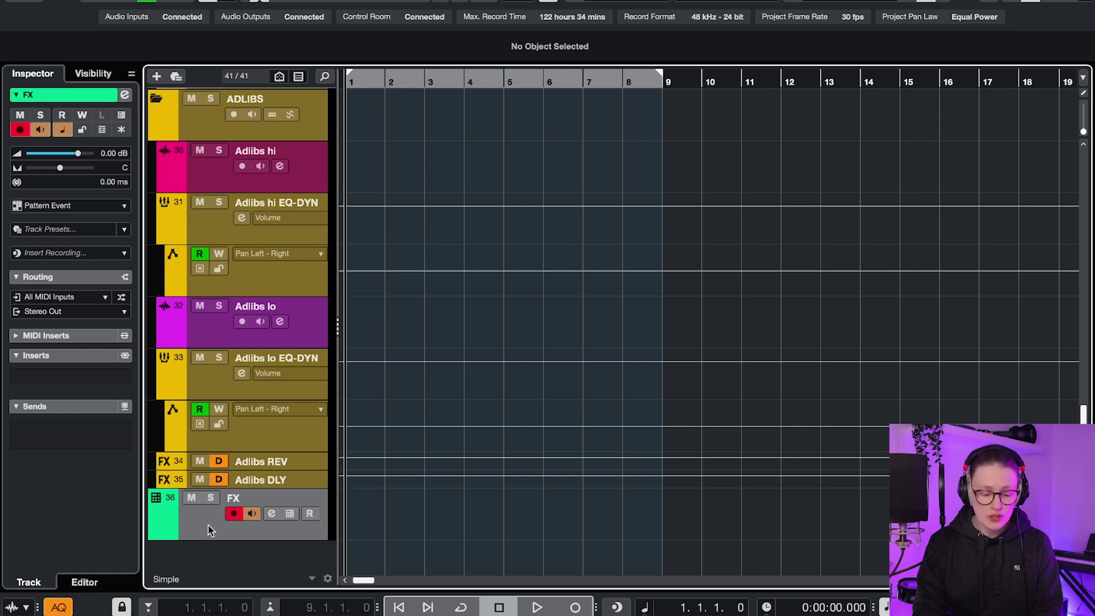
{"action": "left_click", "coordinate": [207, 334]}
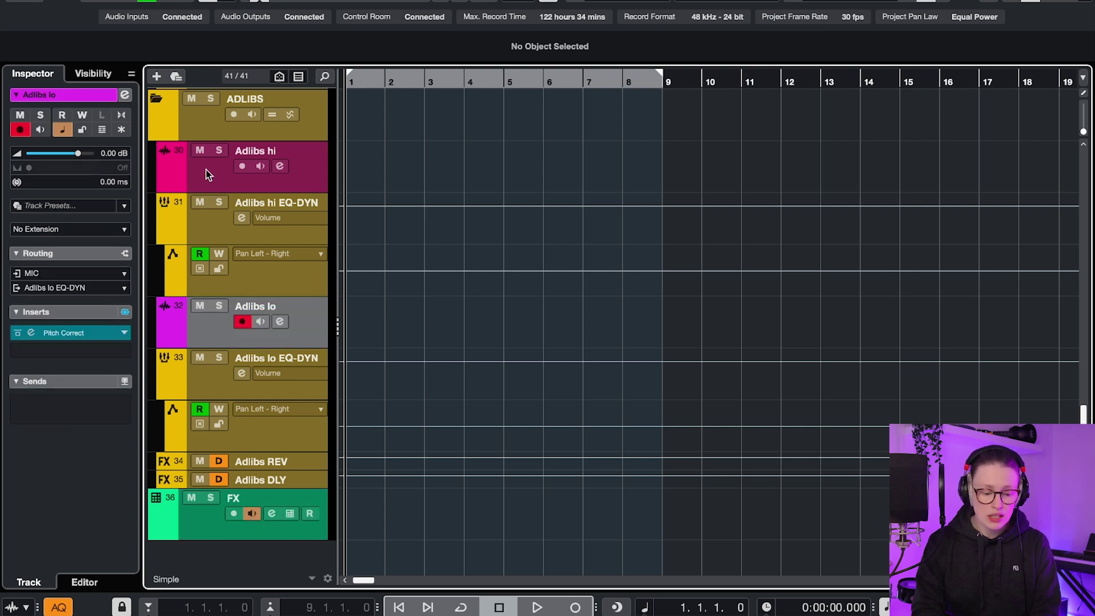